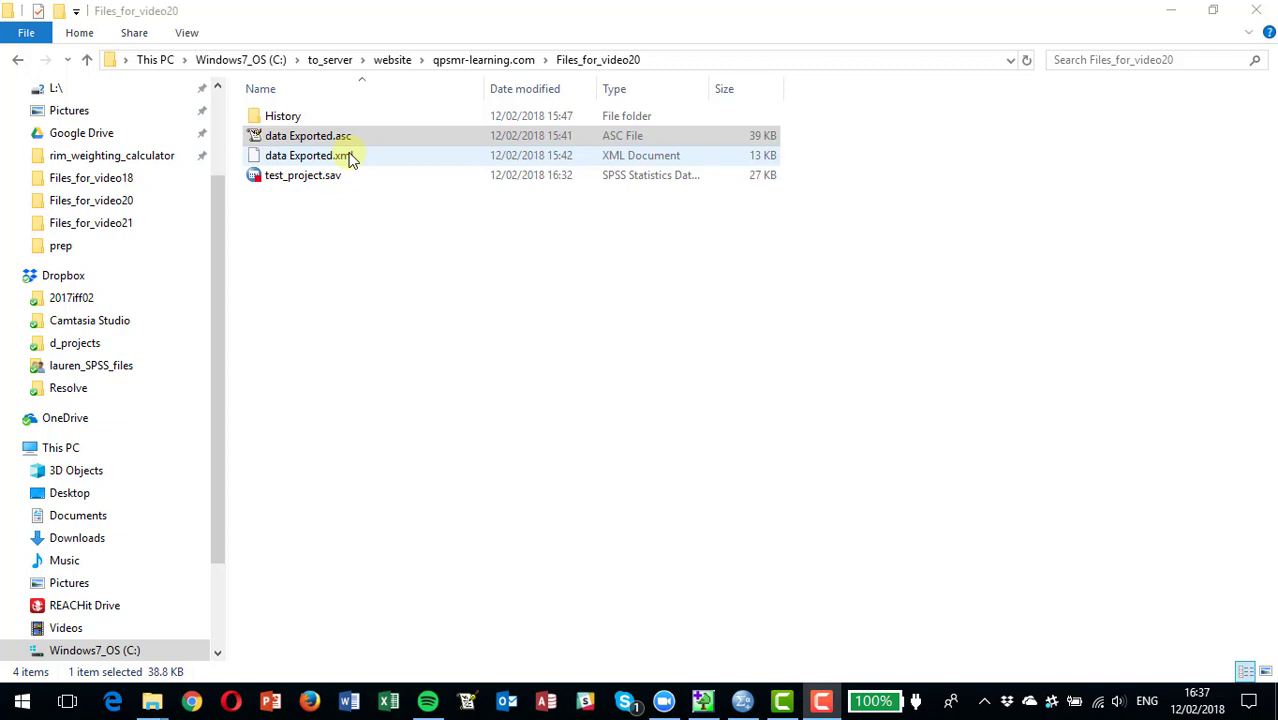
Switch to QPSMR Companion and load data Exported.xml from the Files_for_video20 folder as a triple-s XML project
key(alt+Tab)
key(Tab)
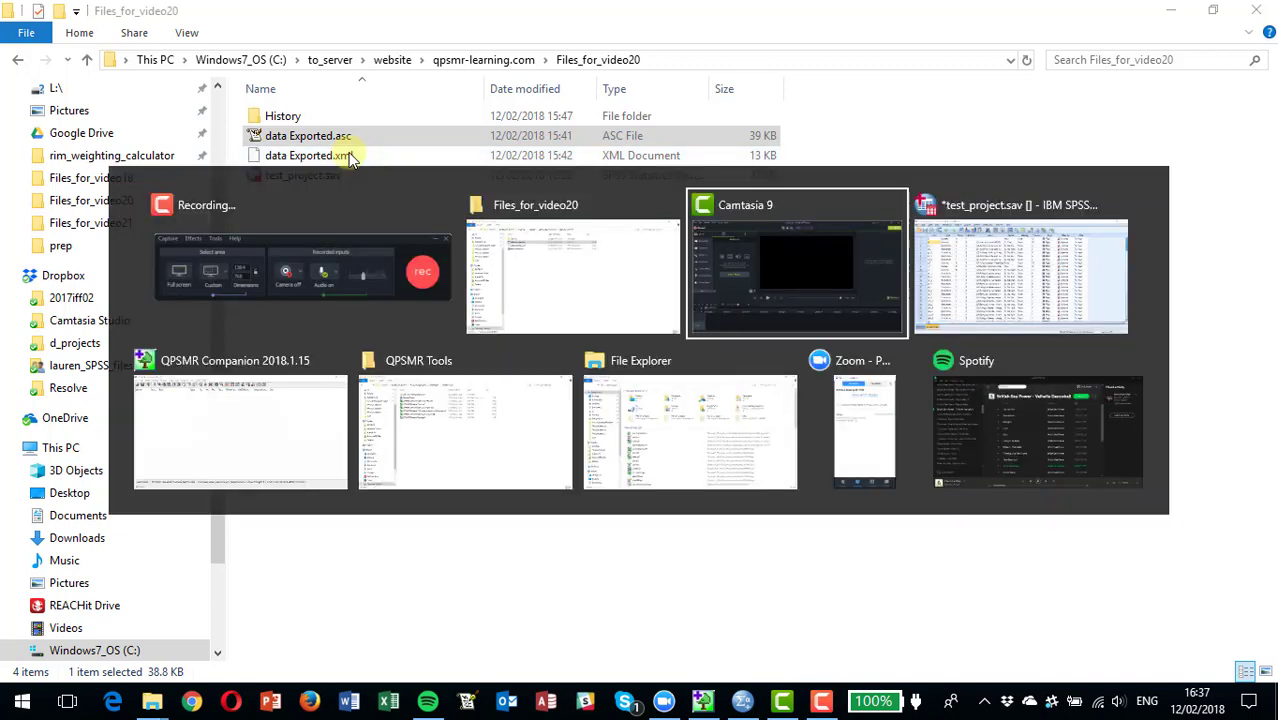
key(Tab)
key(Tab)
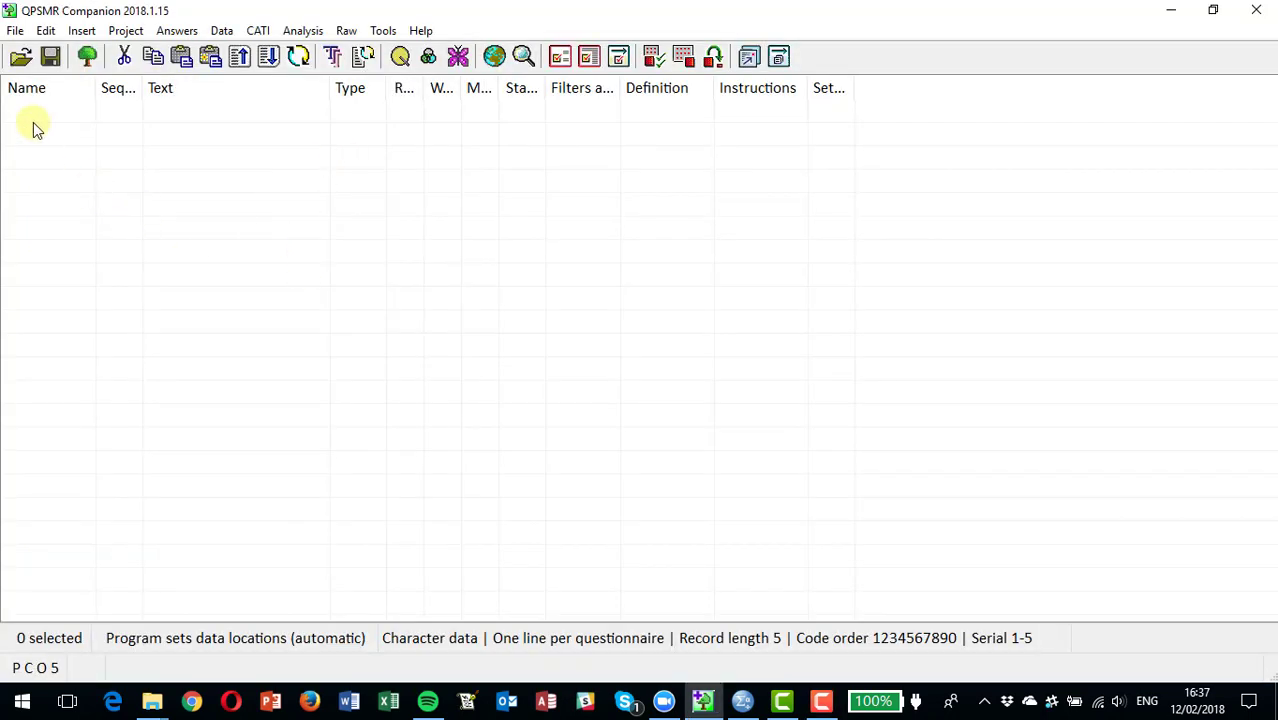
click(19, 42)
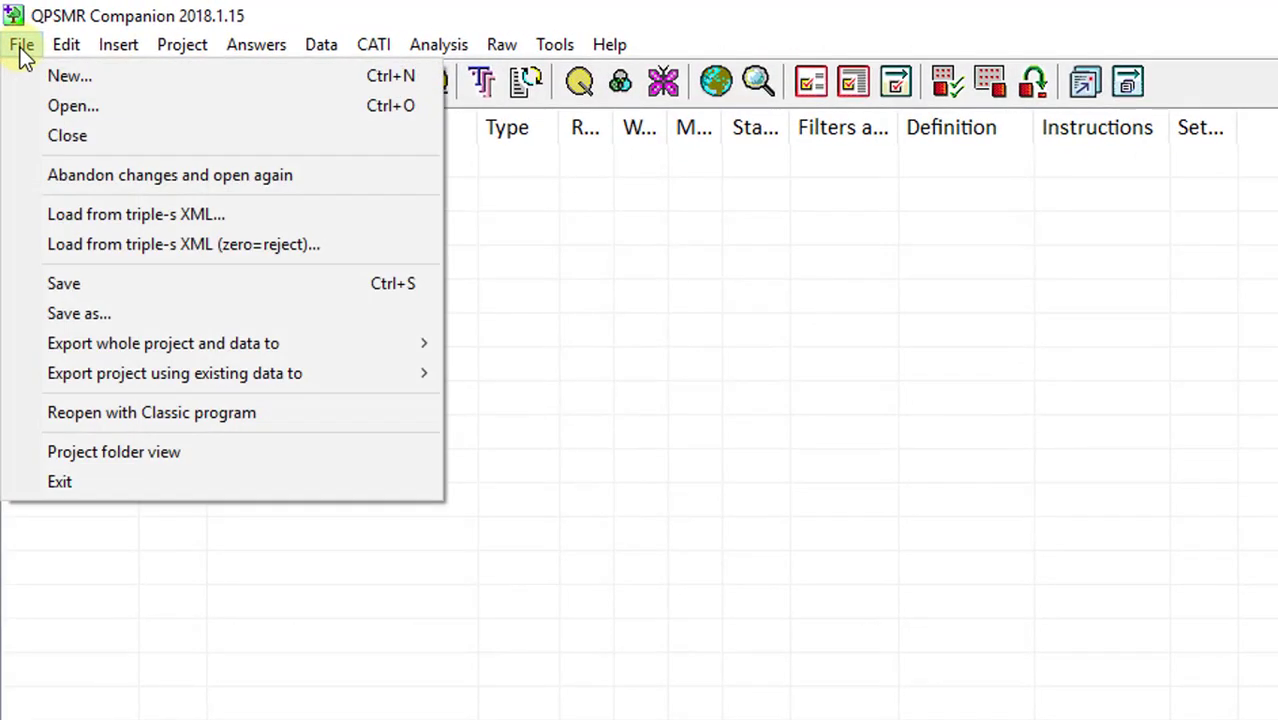
click(113, 216)
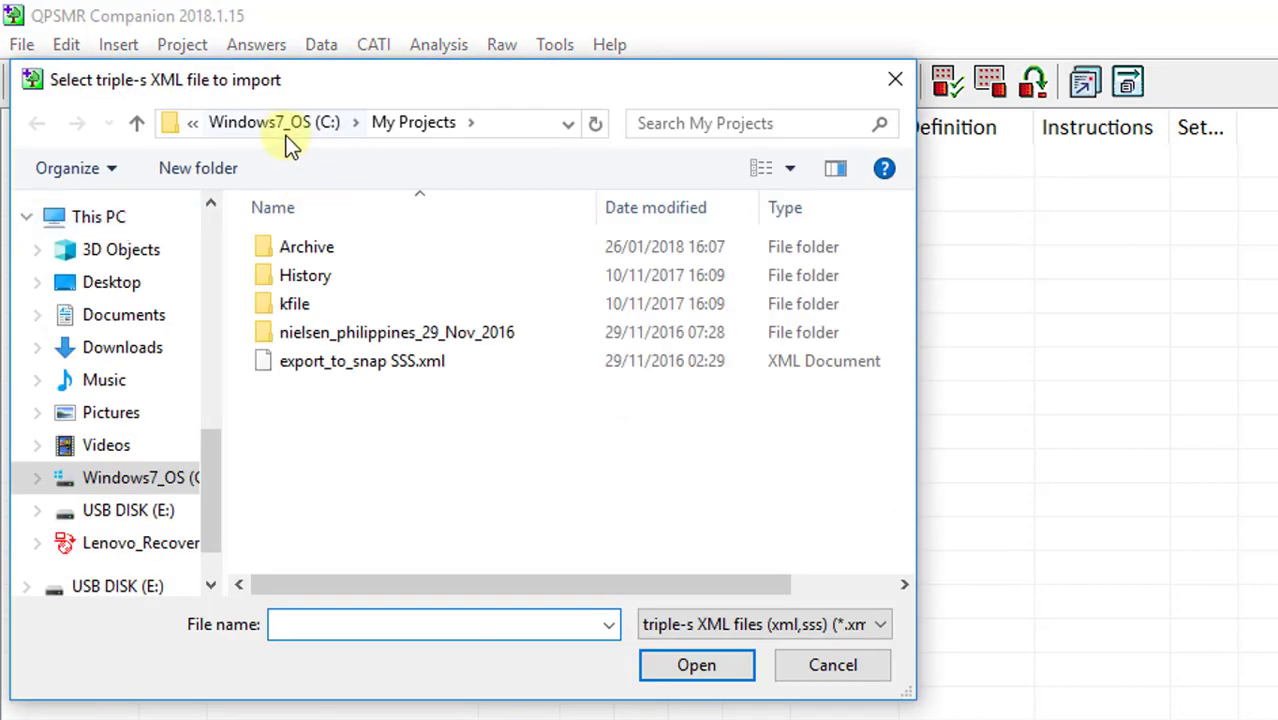
click(287, 127)
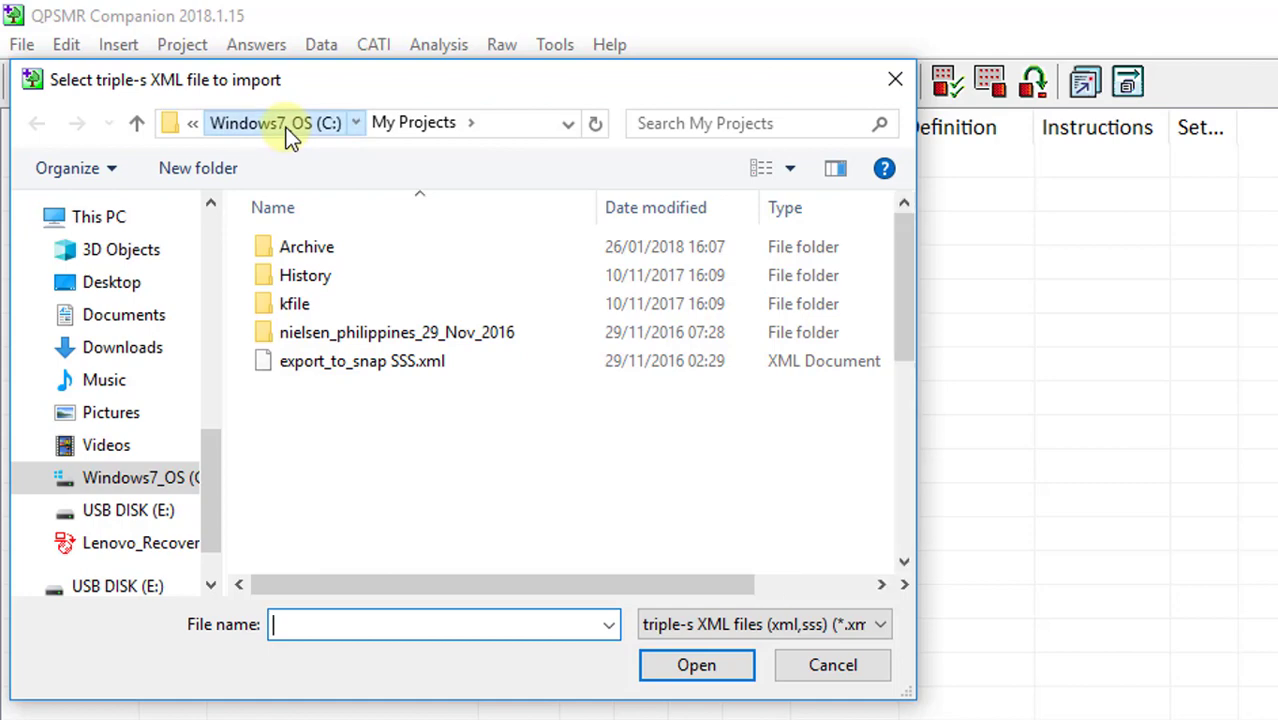
drag(902, 341, 905, 505)
double_click(306, 489)
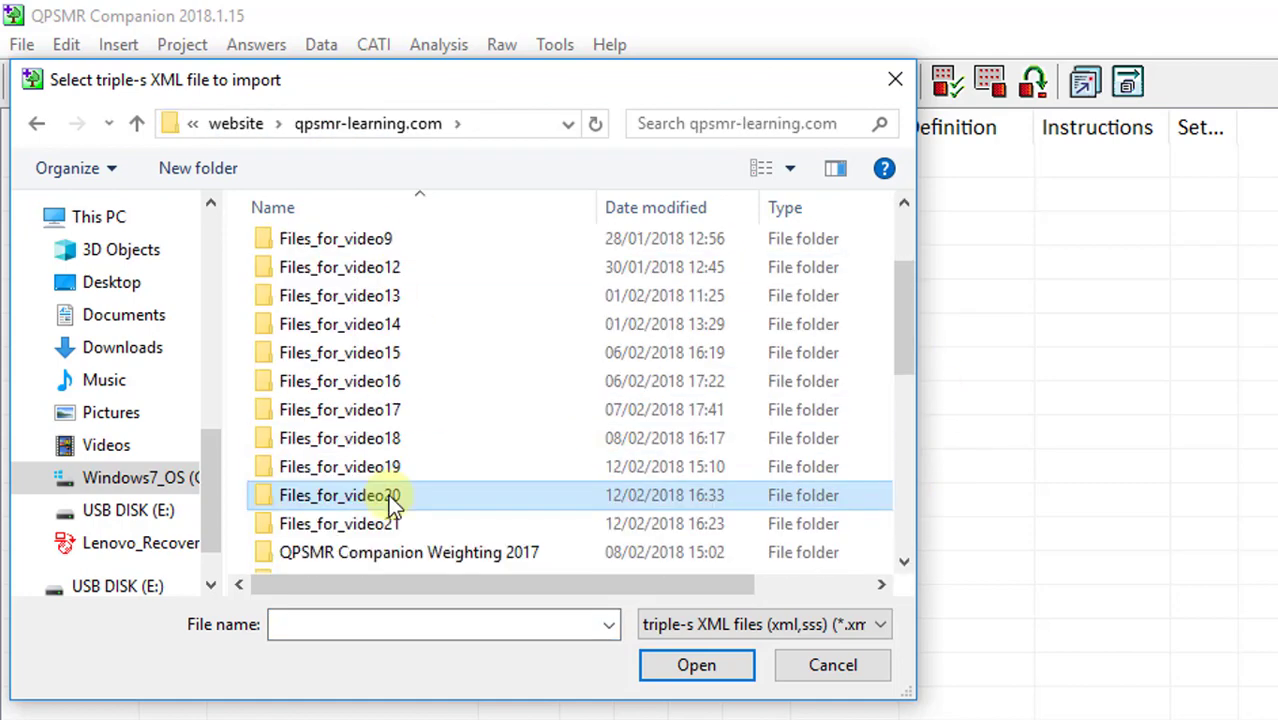
double_click(388, 494)
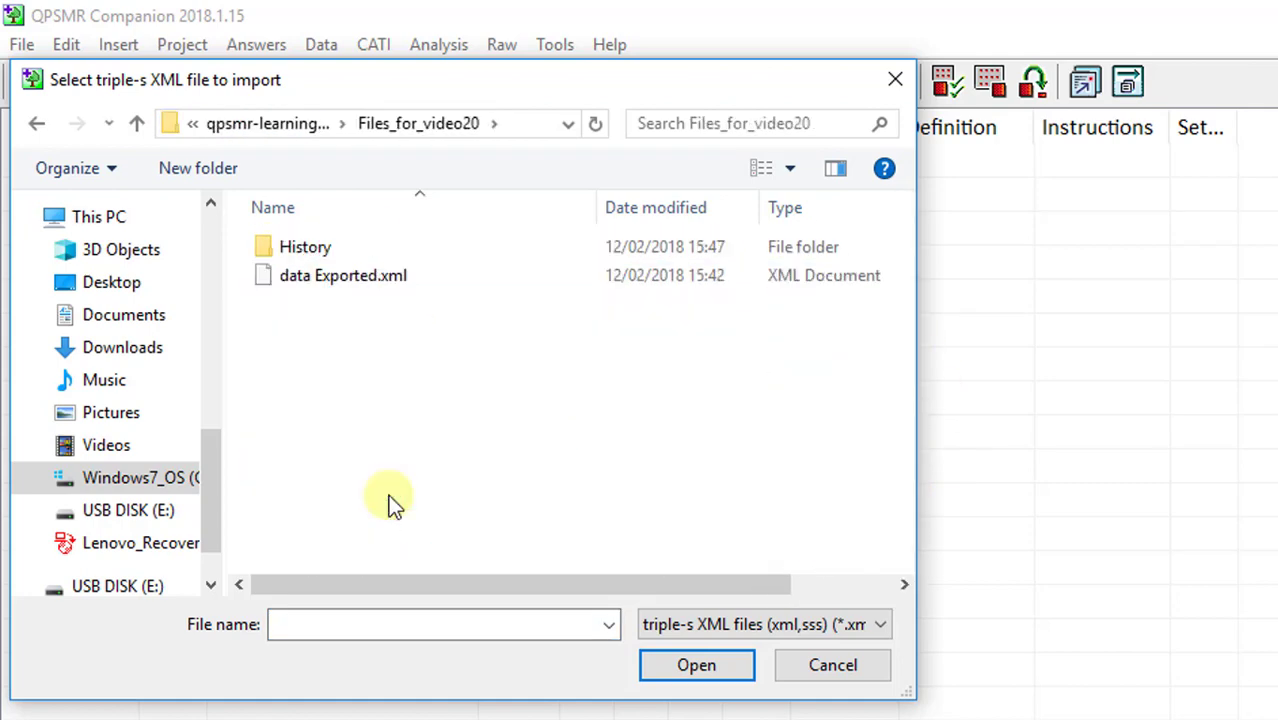
double_click(330, 283)
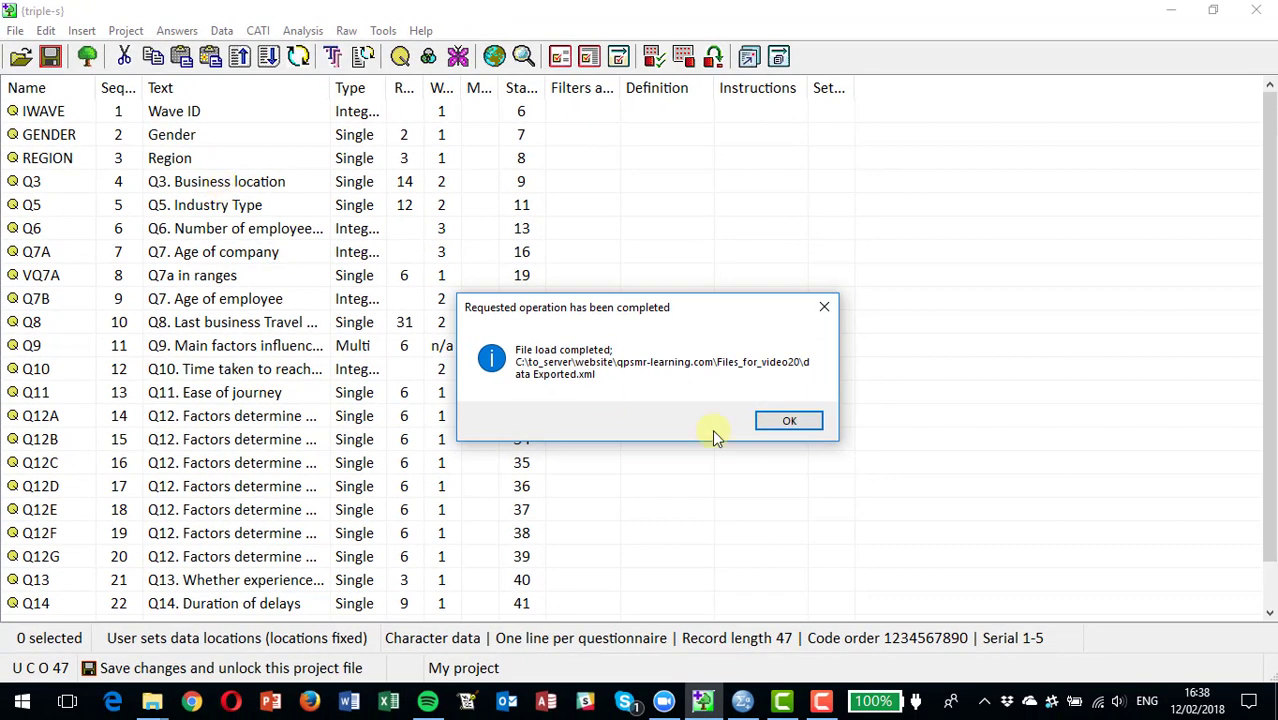
click(789, 424)
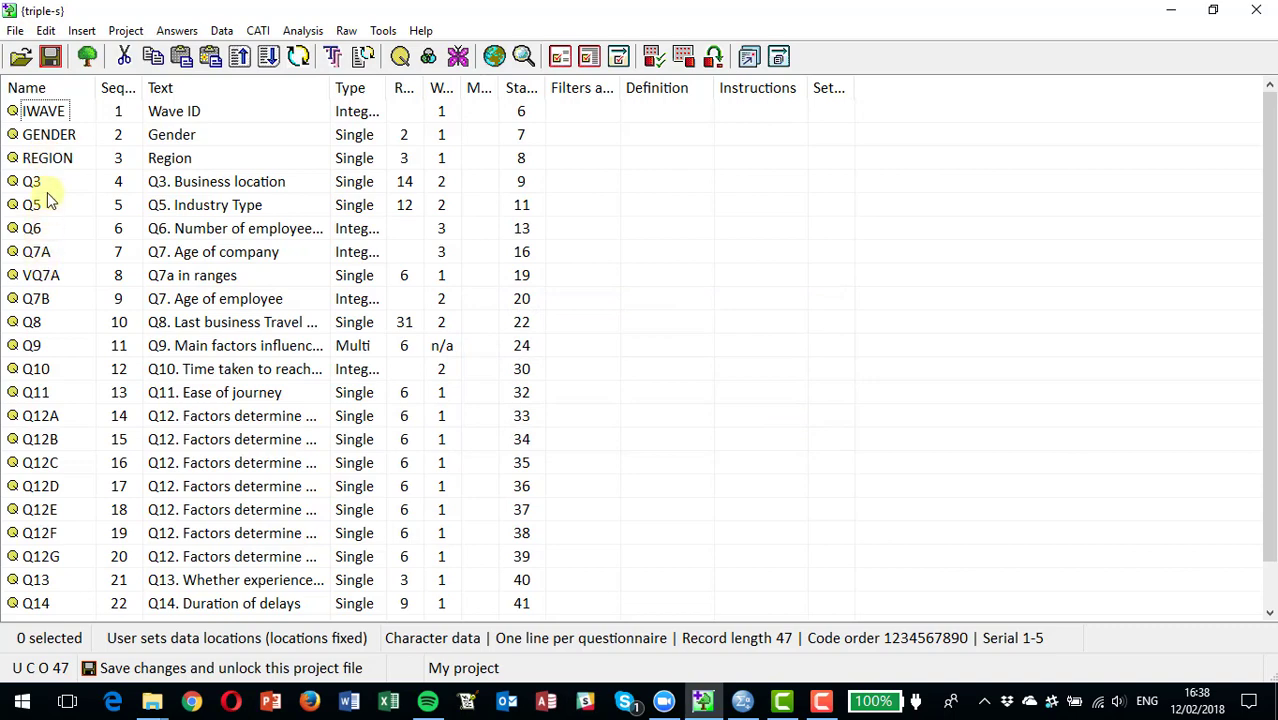
Save the imported project as imported_from_triple_s in the Files_for_video20 folder
click(50, 58)
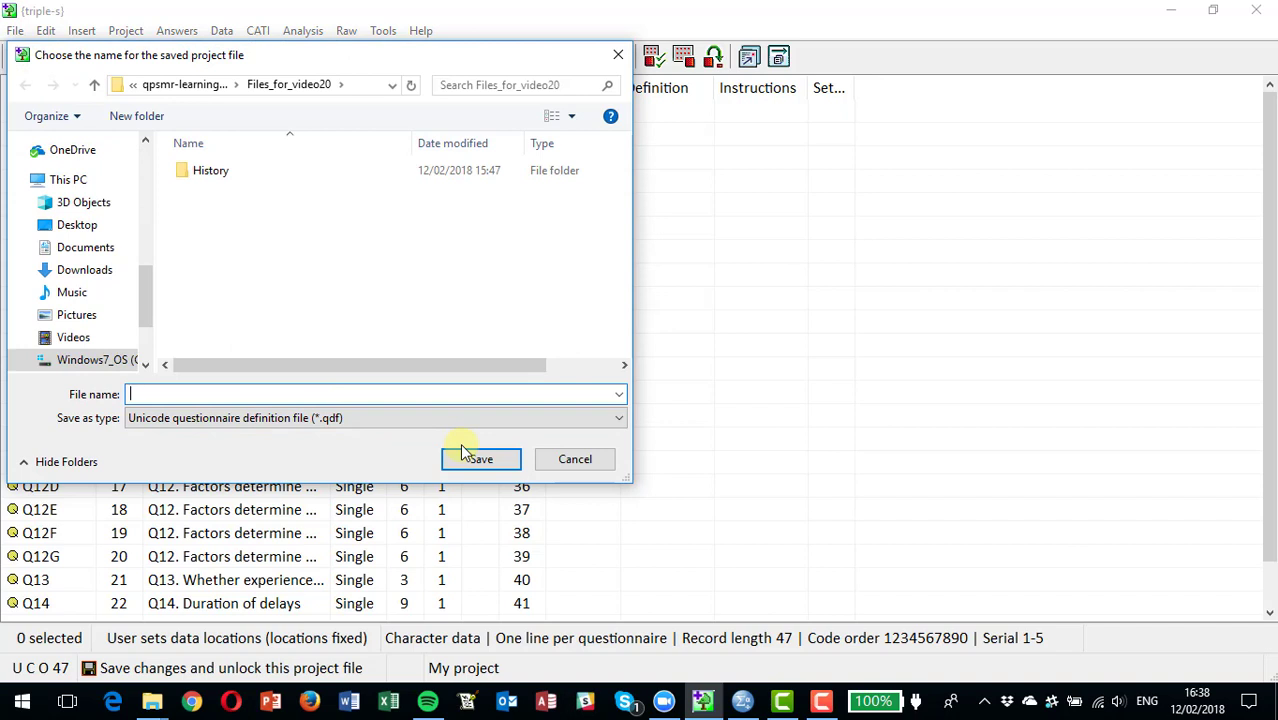
text(imported_from_triple_s)
key(Return)
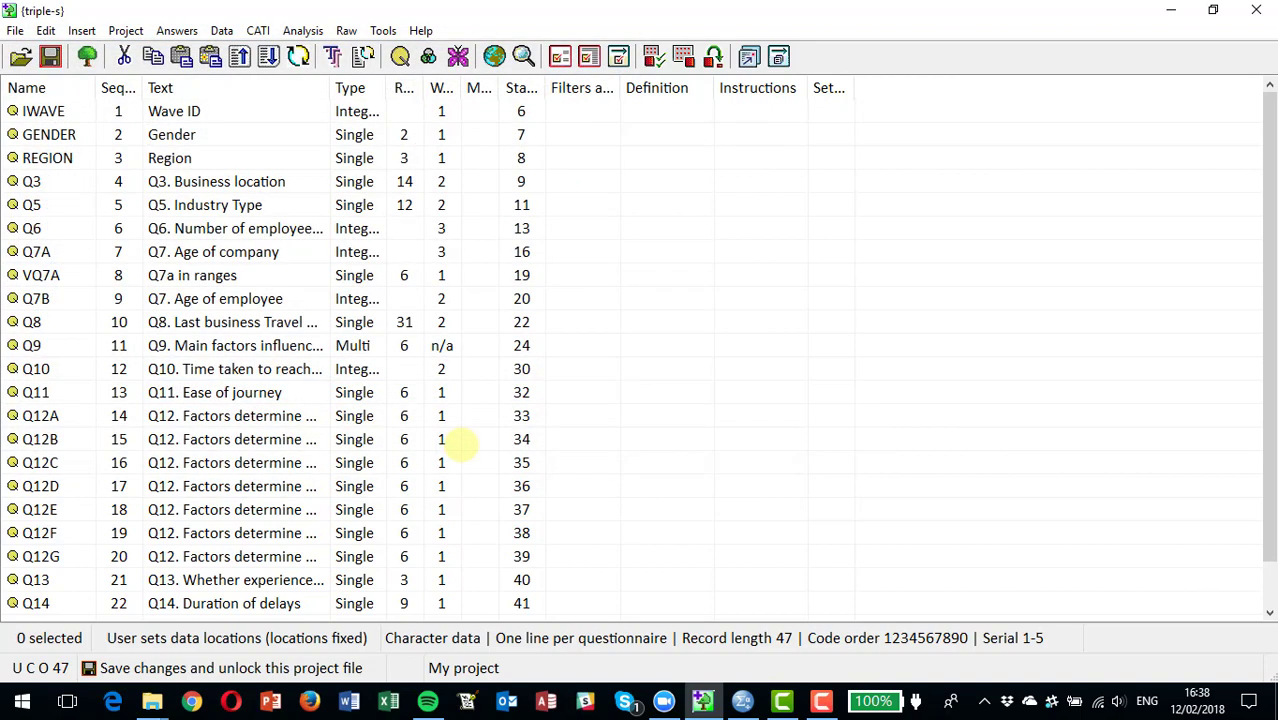
key(alt+Tab)
key(alt+Tab)
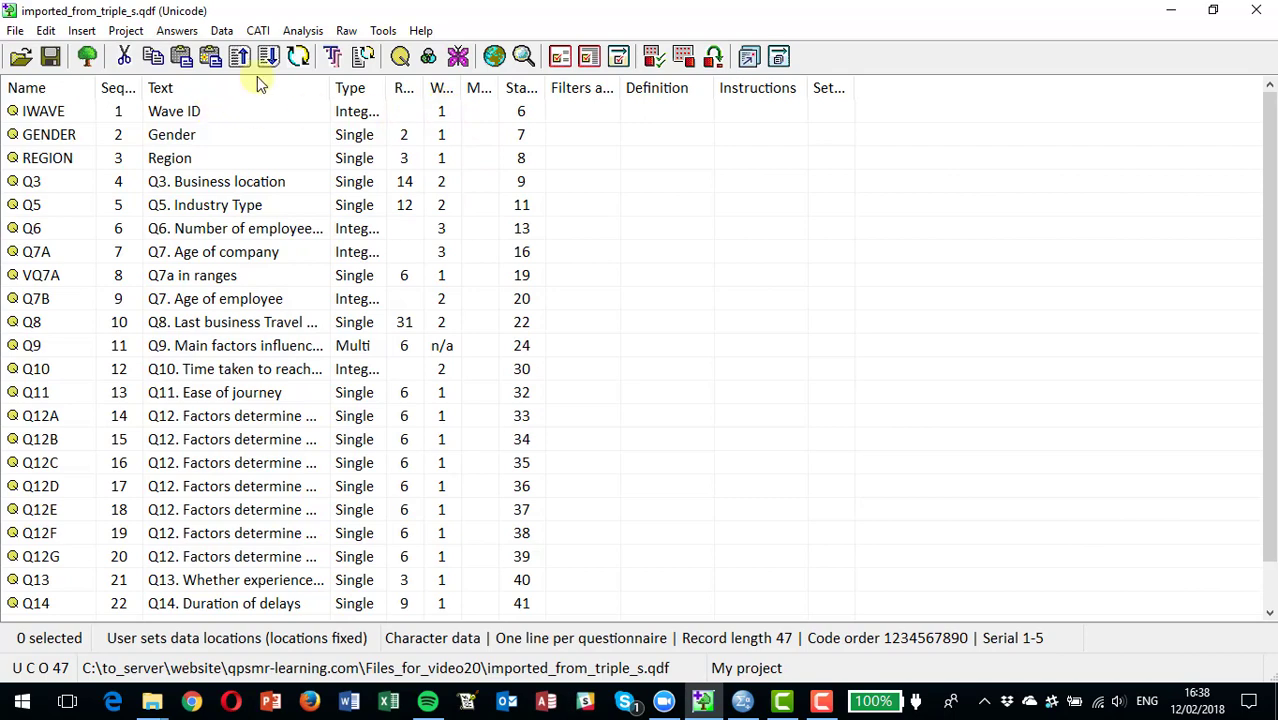
Start a data drill down using the data Exported.asc file
click(305, 36)
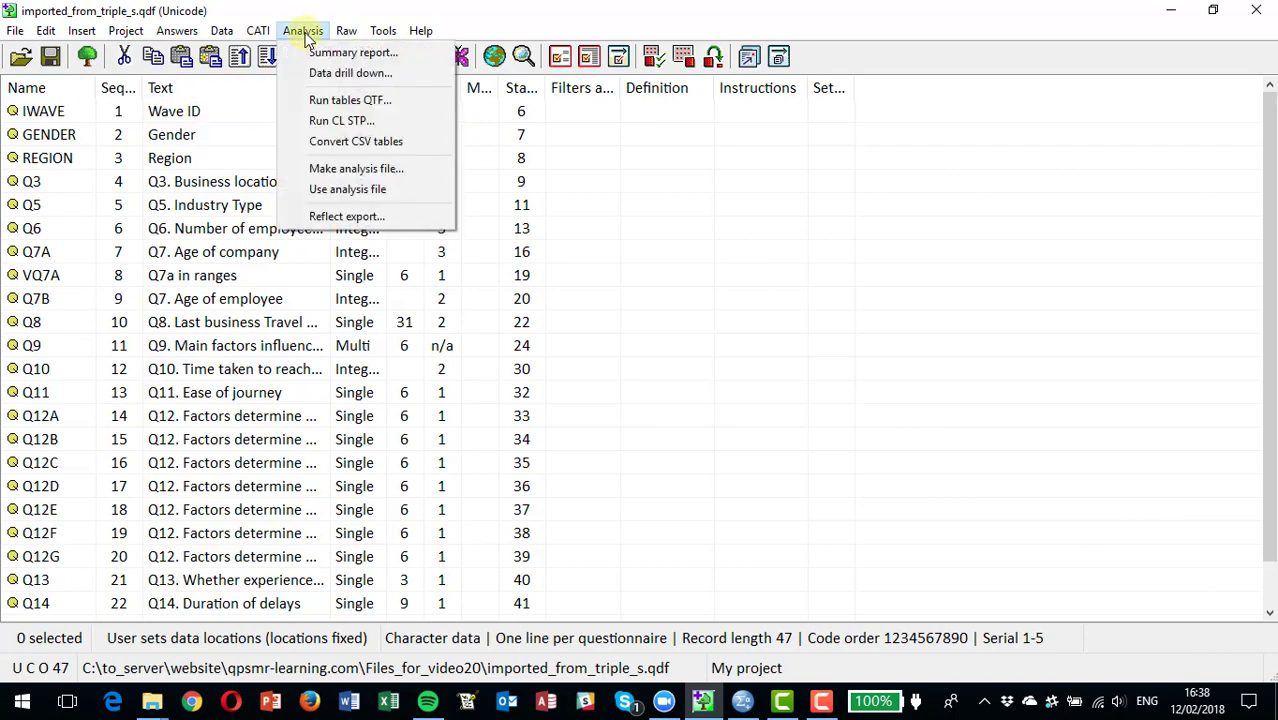
click(324, 74)
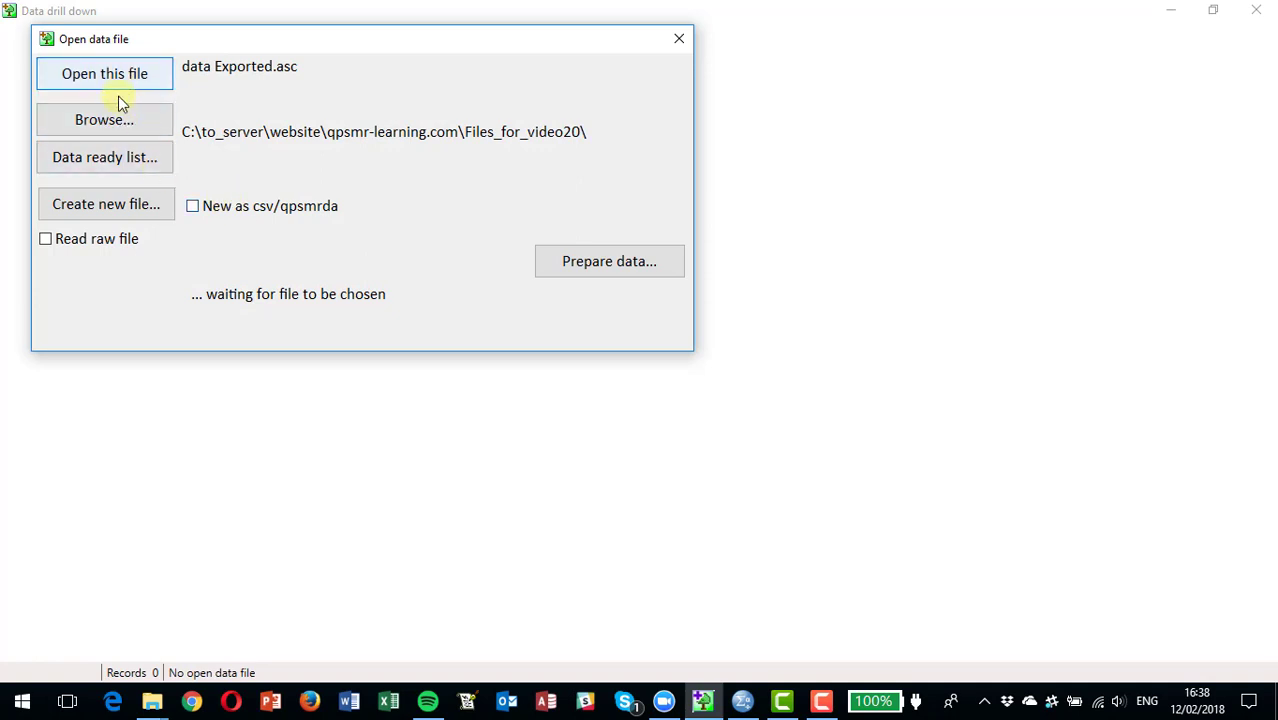
click(120, 80)
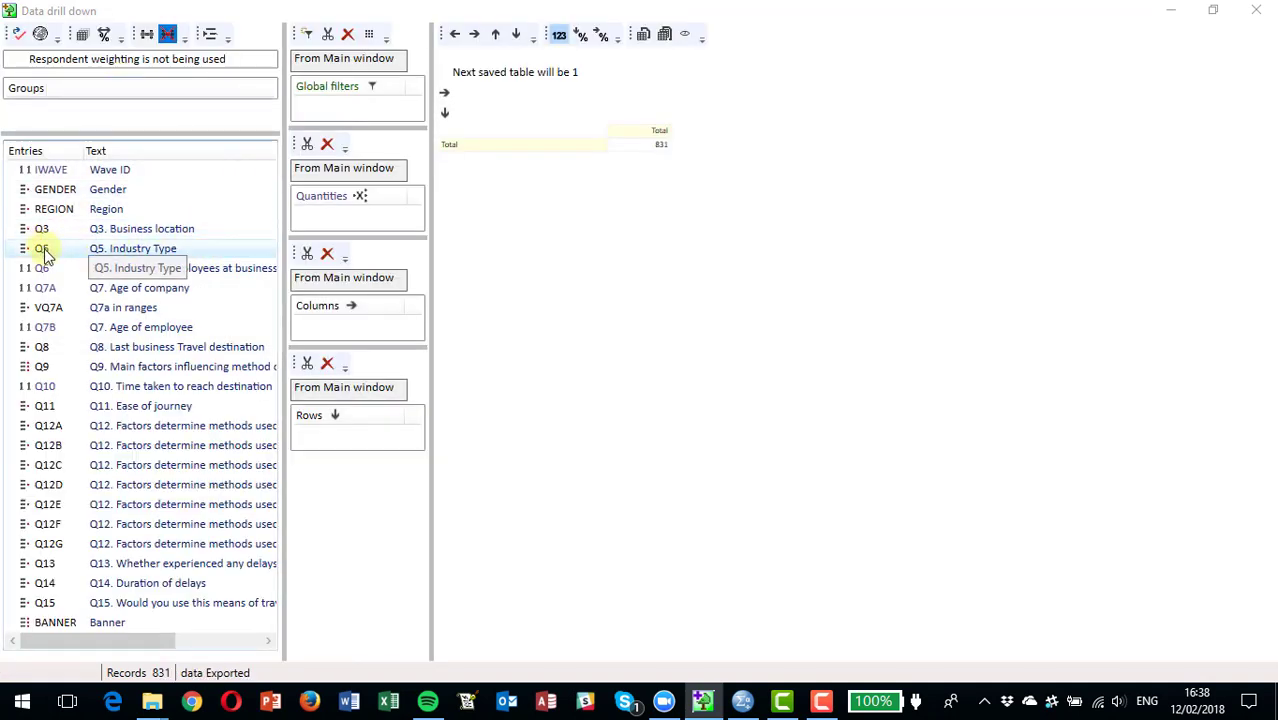
Cross-tabulate Q5 Industry Type in the rows by REGION in the columns, with column percentages shown
drag(46, 254, 342, 440)
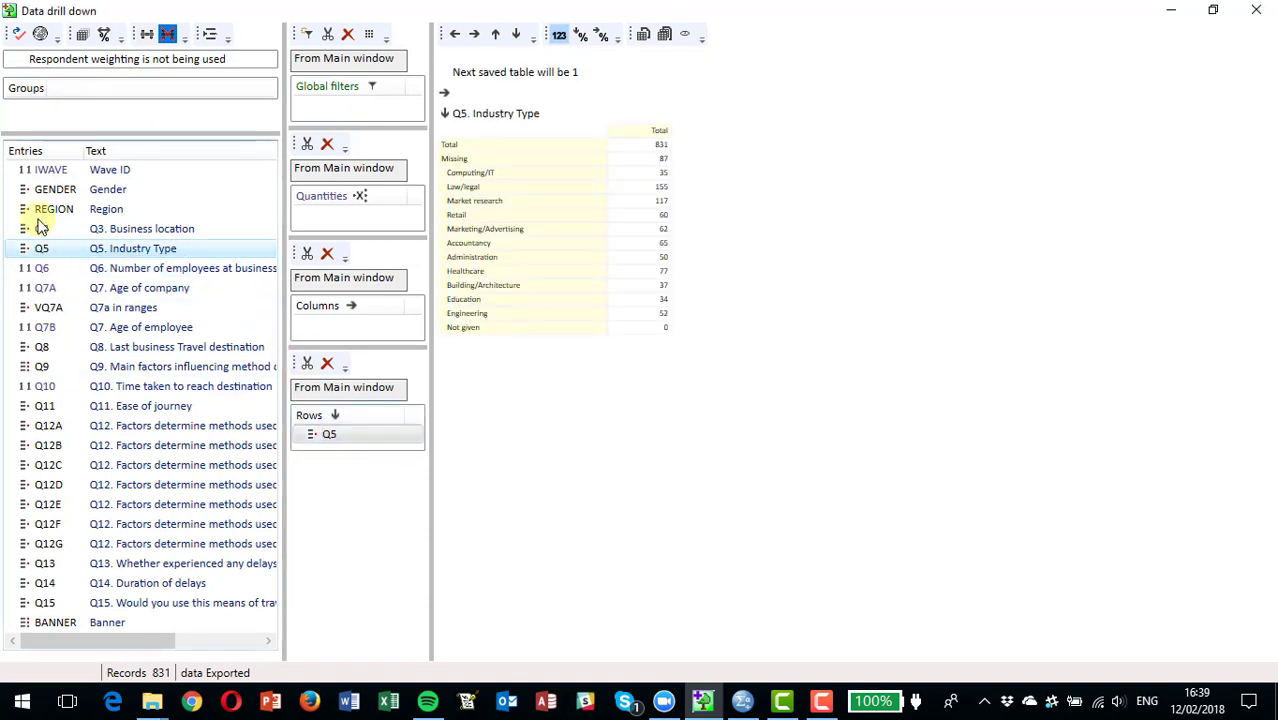
drag(48, 212, 333, 335)
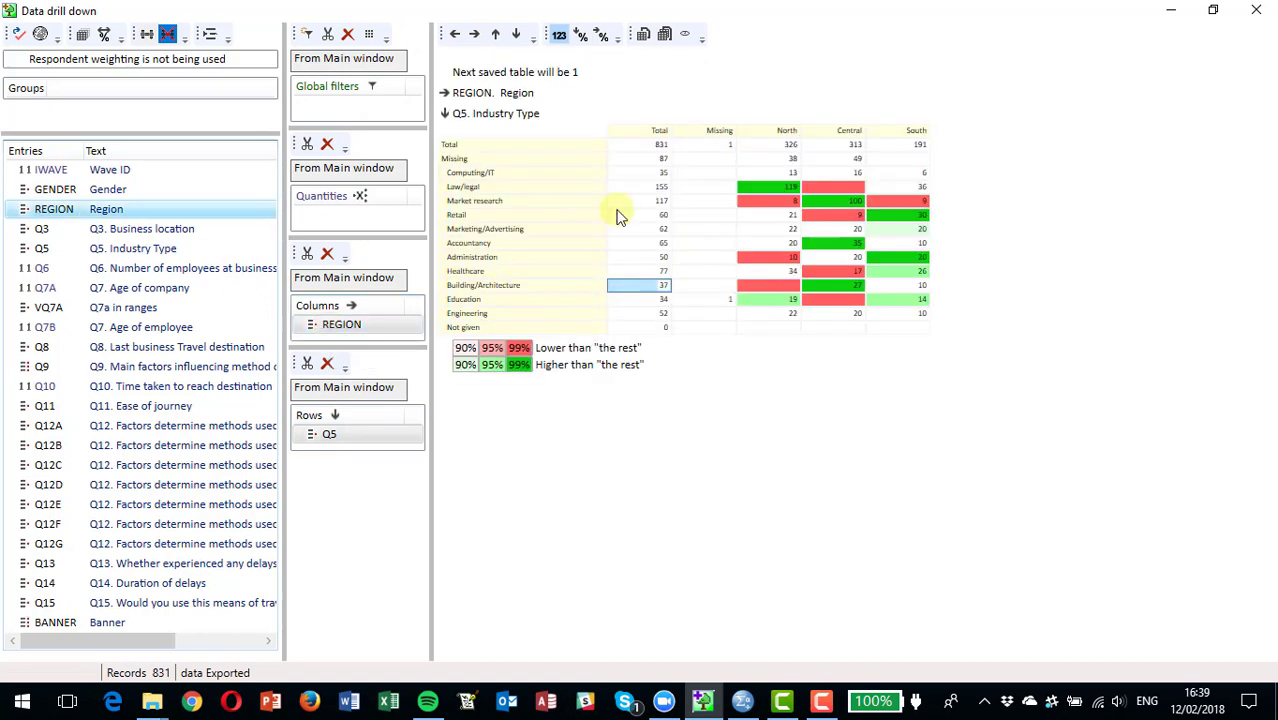
click(581, 37)
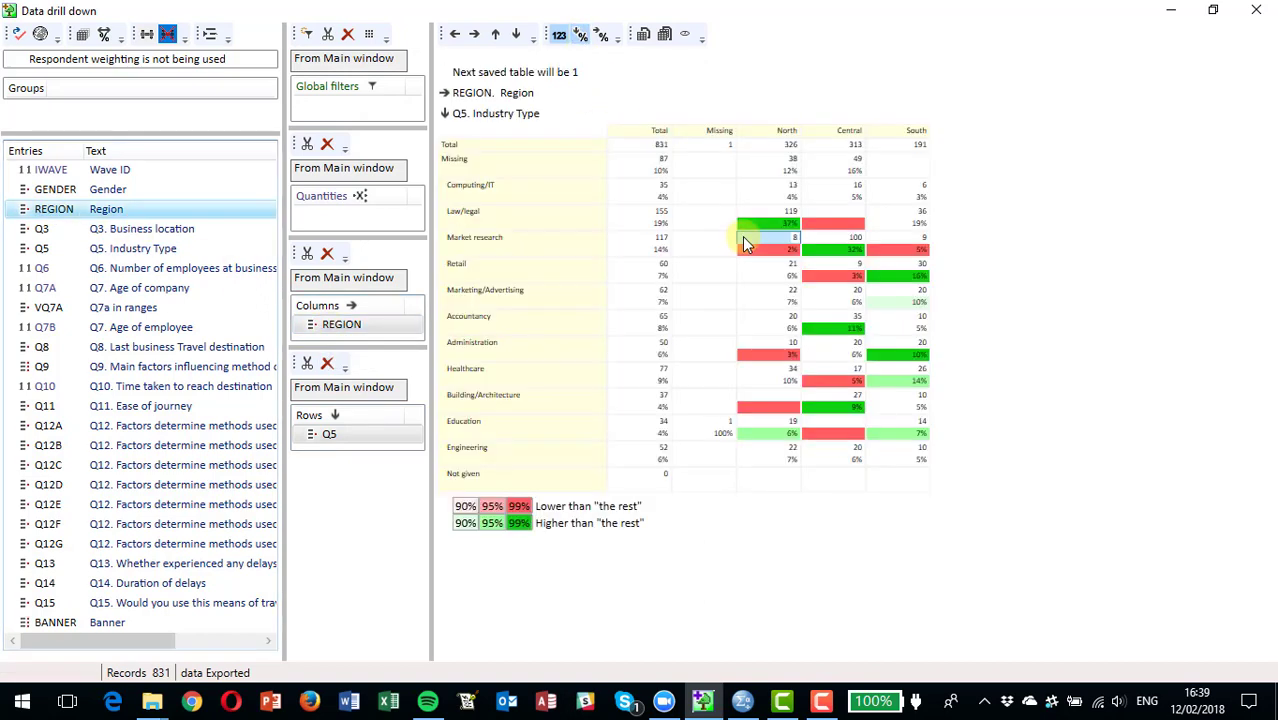
mouse_move(744, 243)
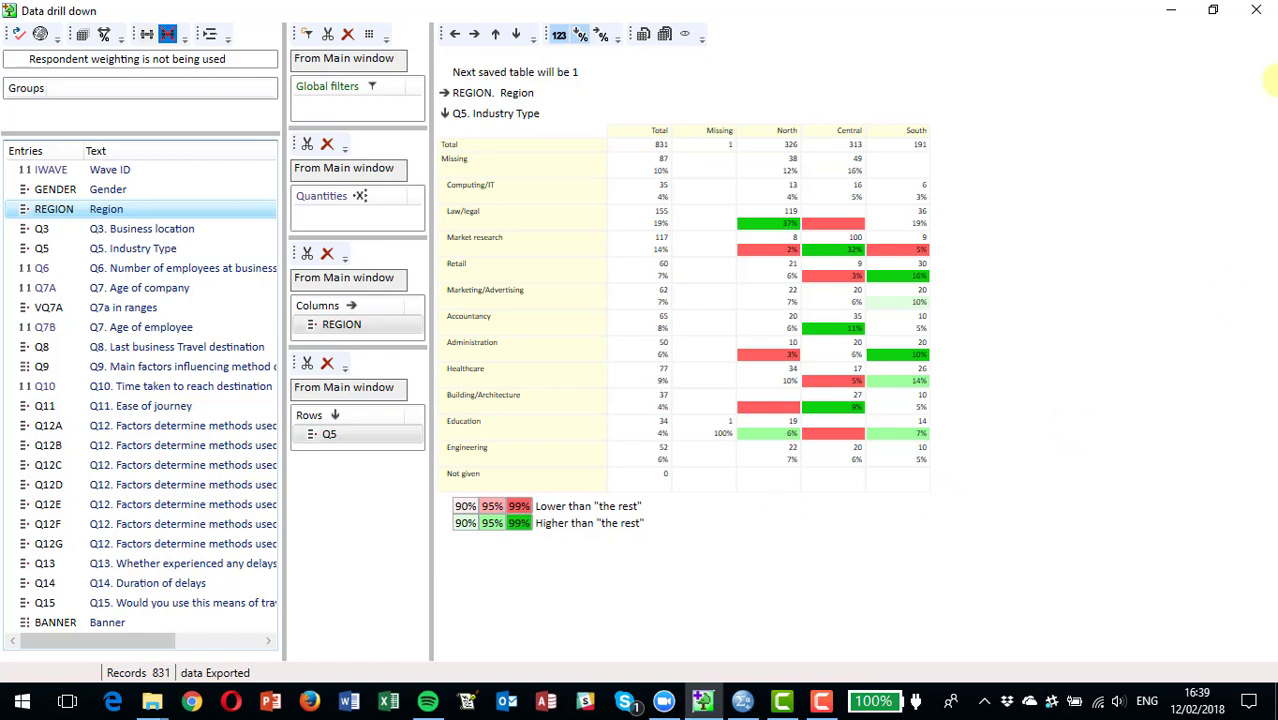
Close the data drill down and QPSMR Companion, and switch to the QPSMR Tools folder in File Explorer
click(1260, 11)
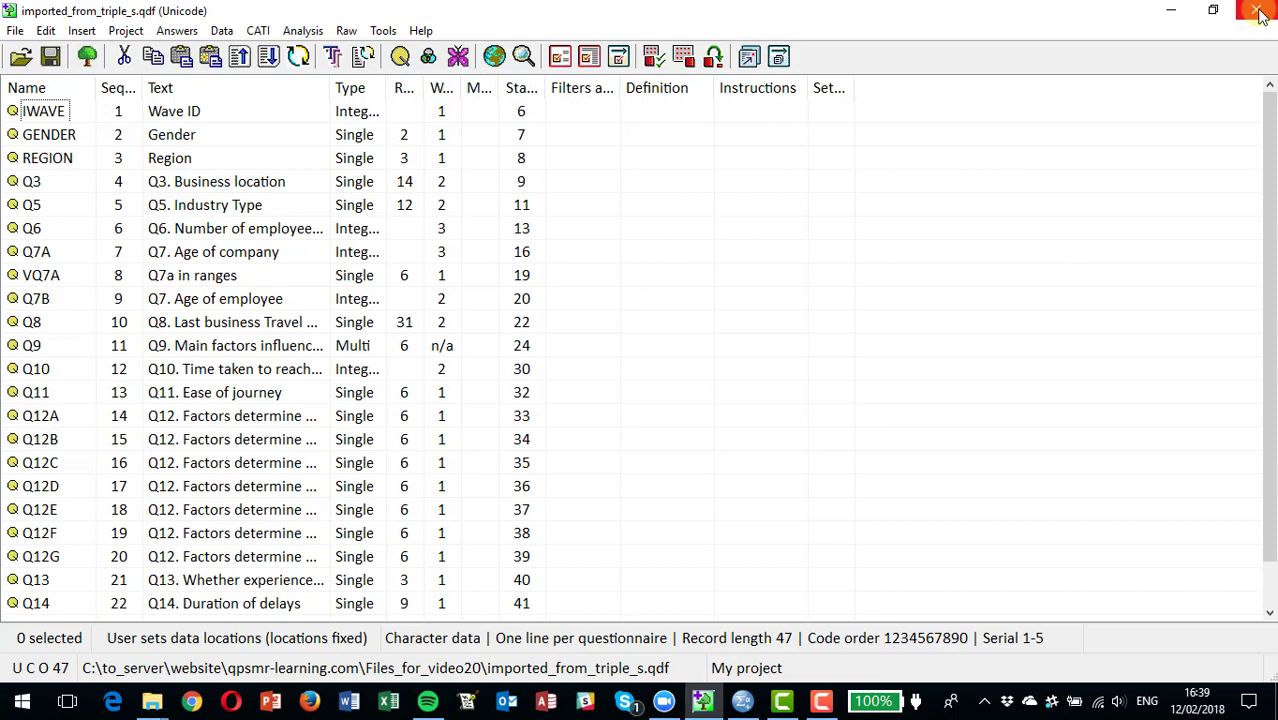
click(1259, 12)
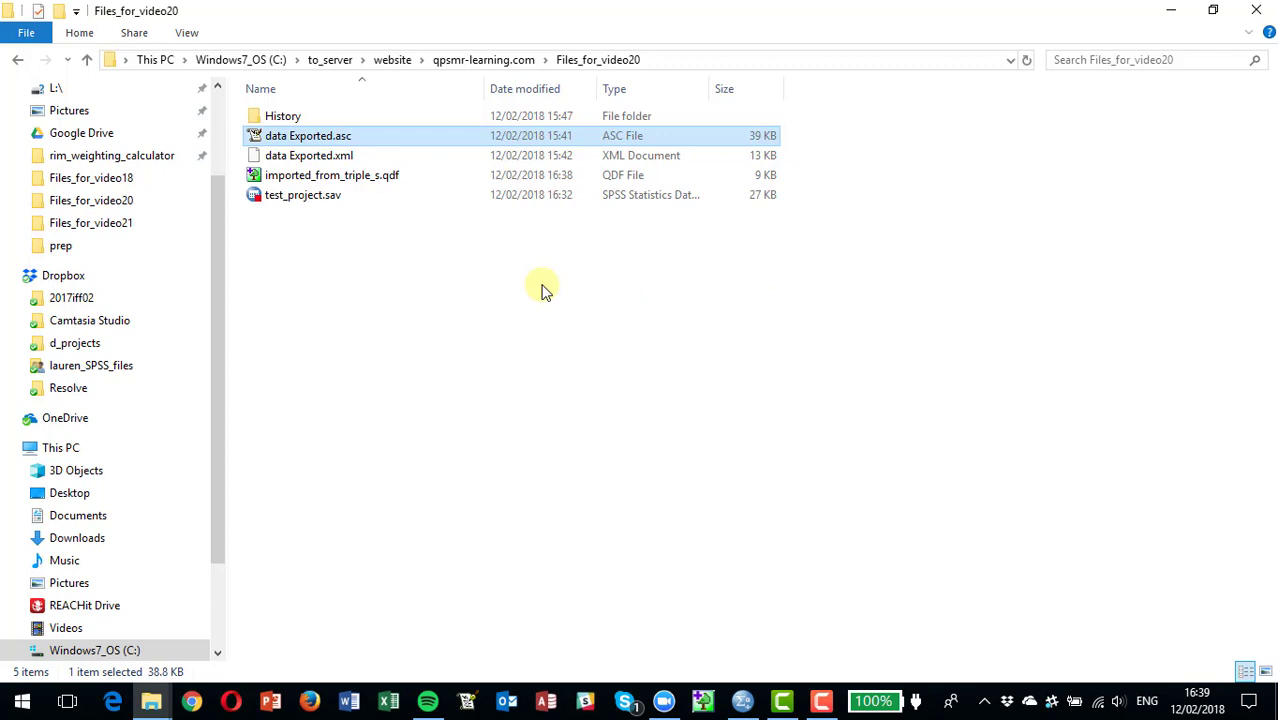
click(150, 704)
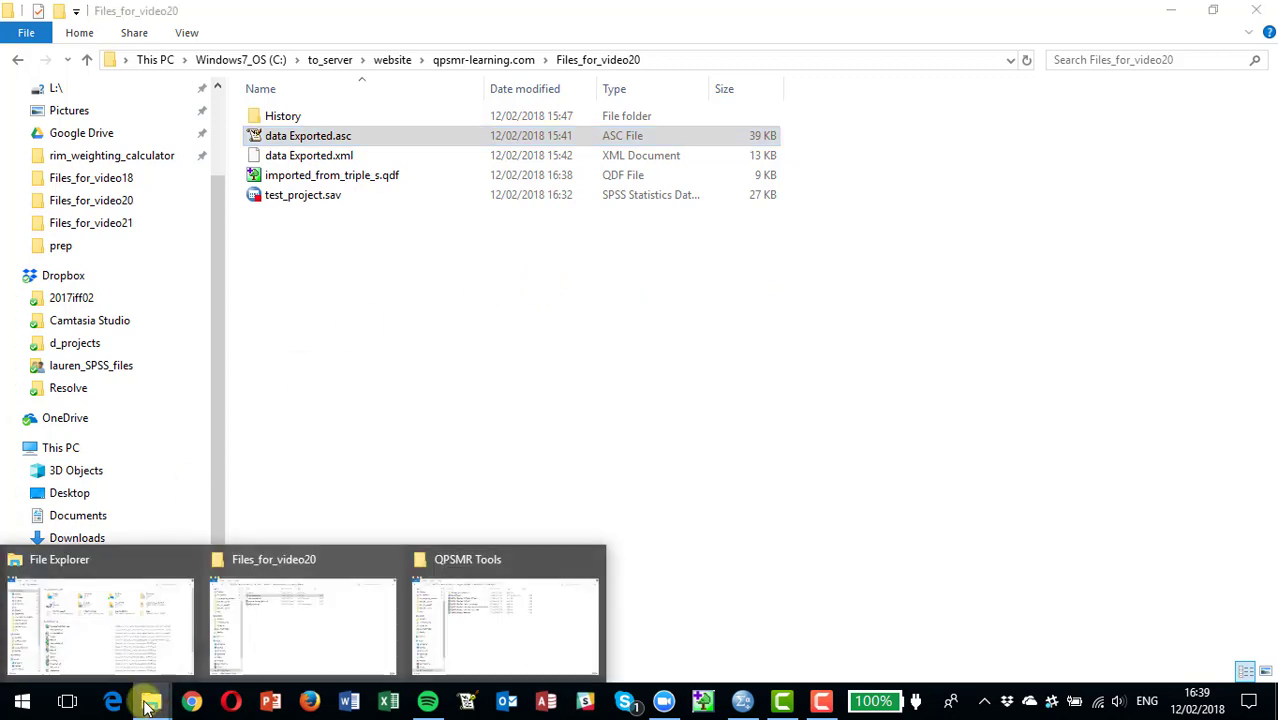
click(505, 648)
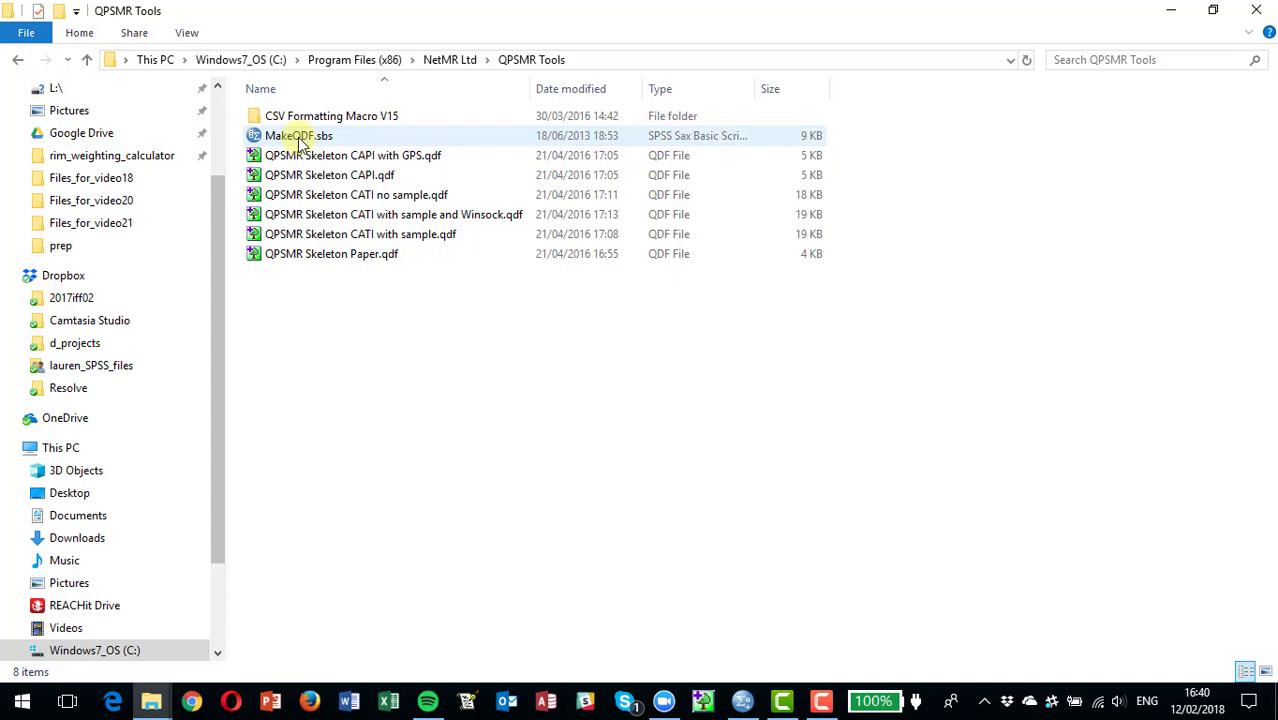
Switch to the SPSS Statistics Data Editor and highlight the Q2 activity variables q2_1 to q2_5
click(742, 702)
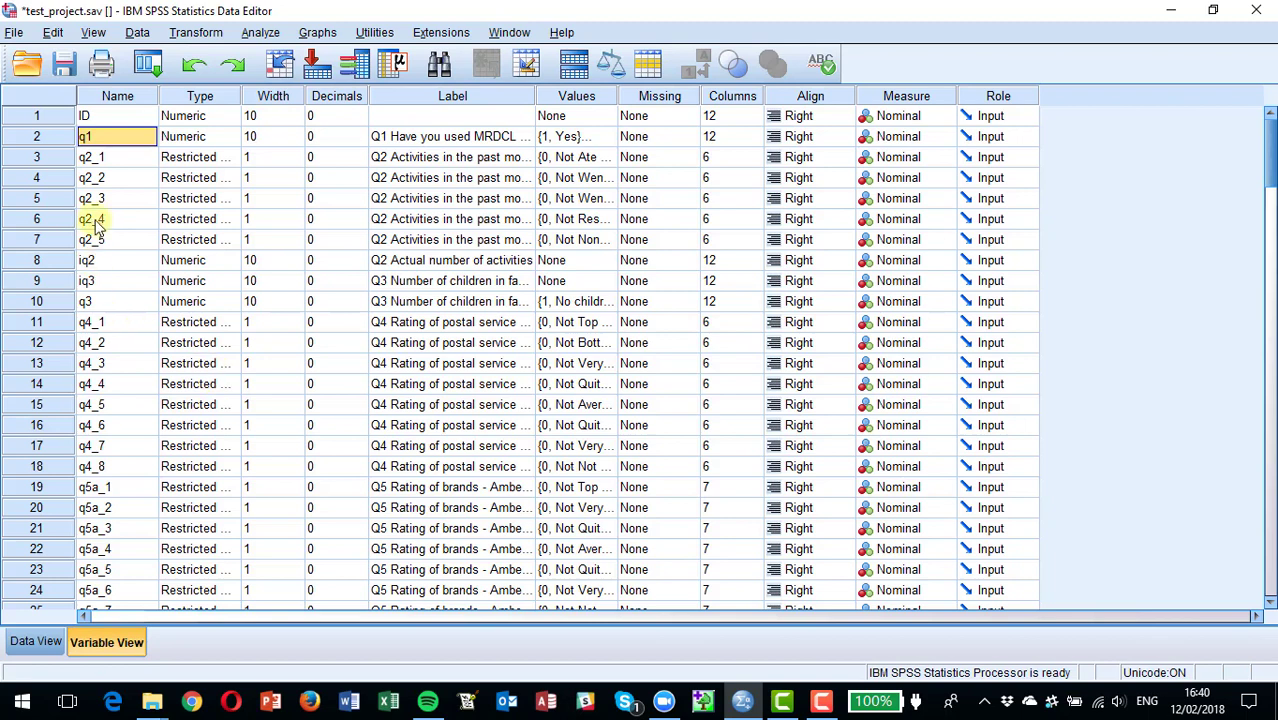
click(93, 160)
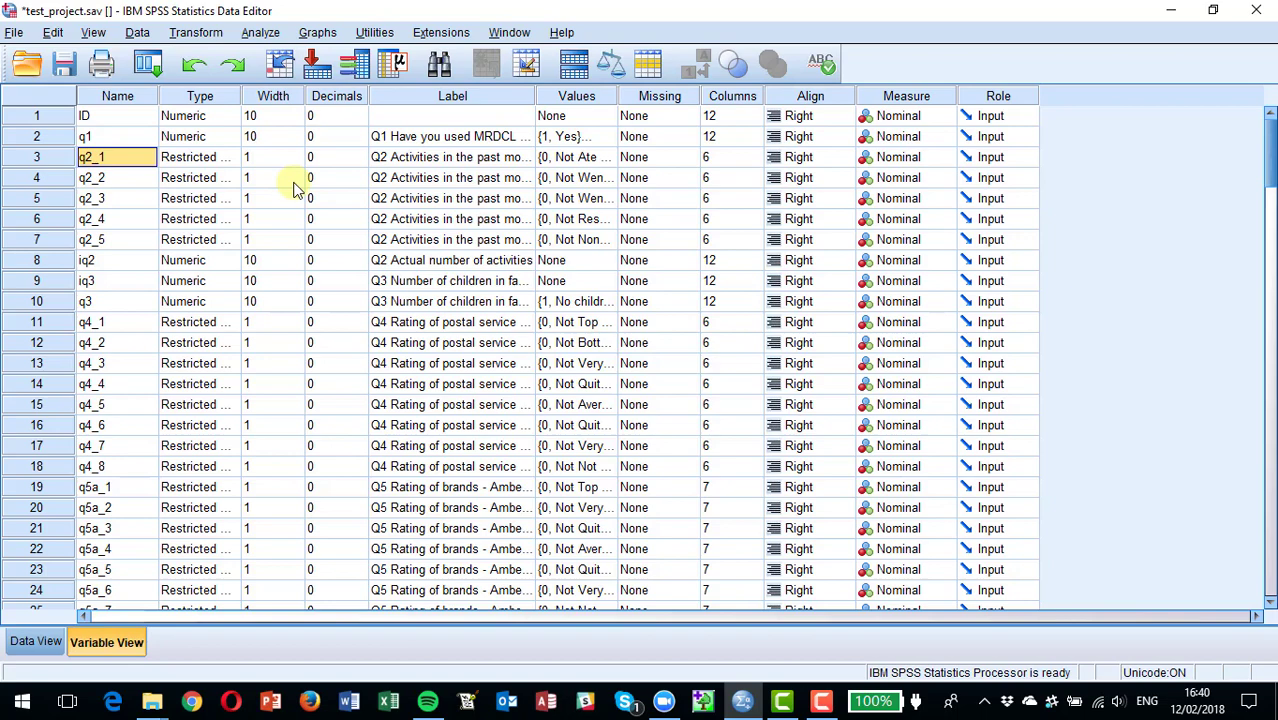
key(shift+Down)
key(shift+Down)
key(shift+Down)
key(shift+Down)
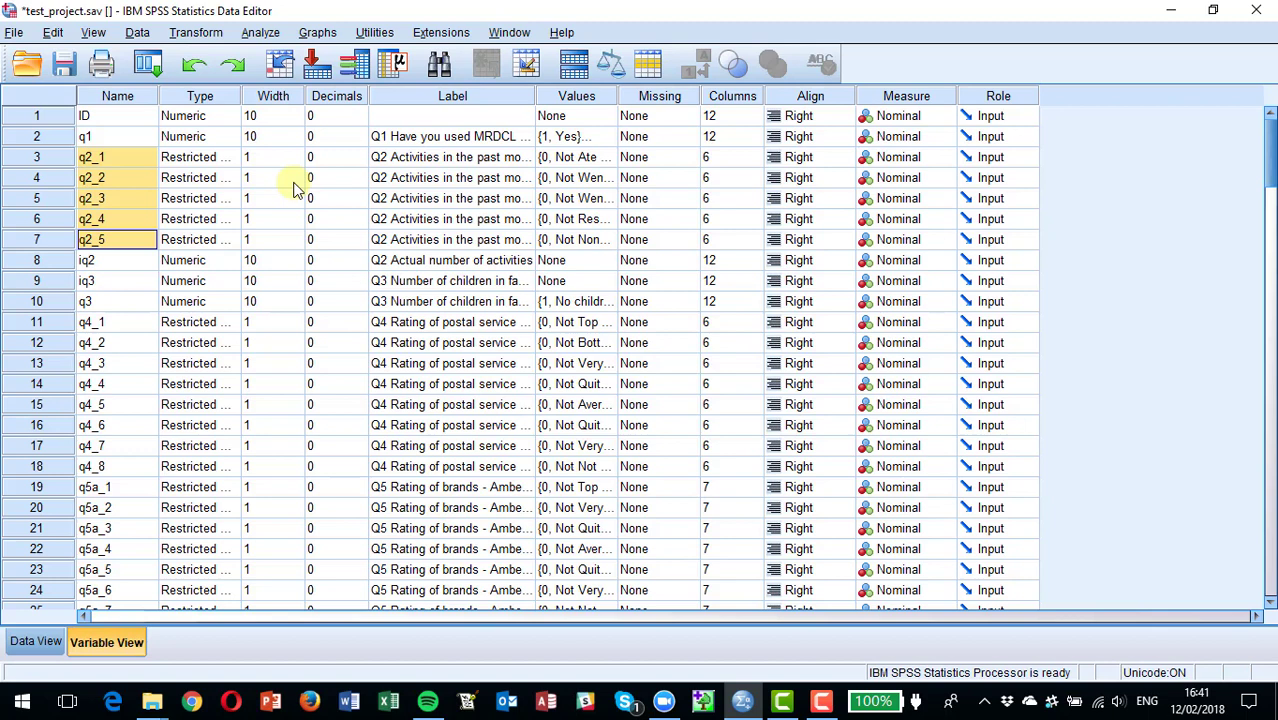
Open the MakeQDF.sbs script from the QPSMR Tools folder and maximise the script editor
click(14, 36)
mouse_move(42, 85)
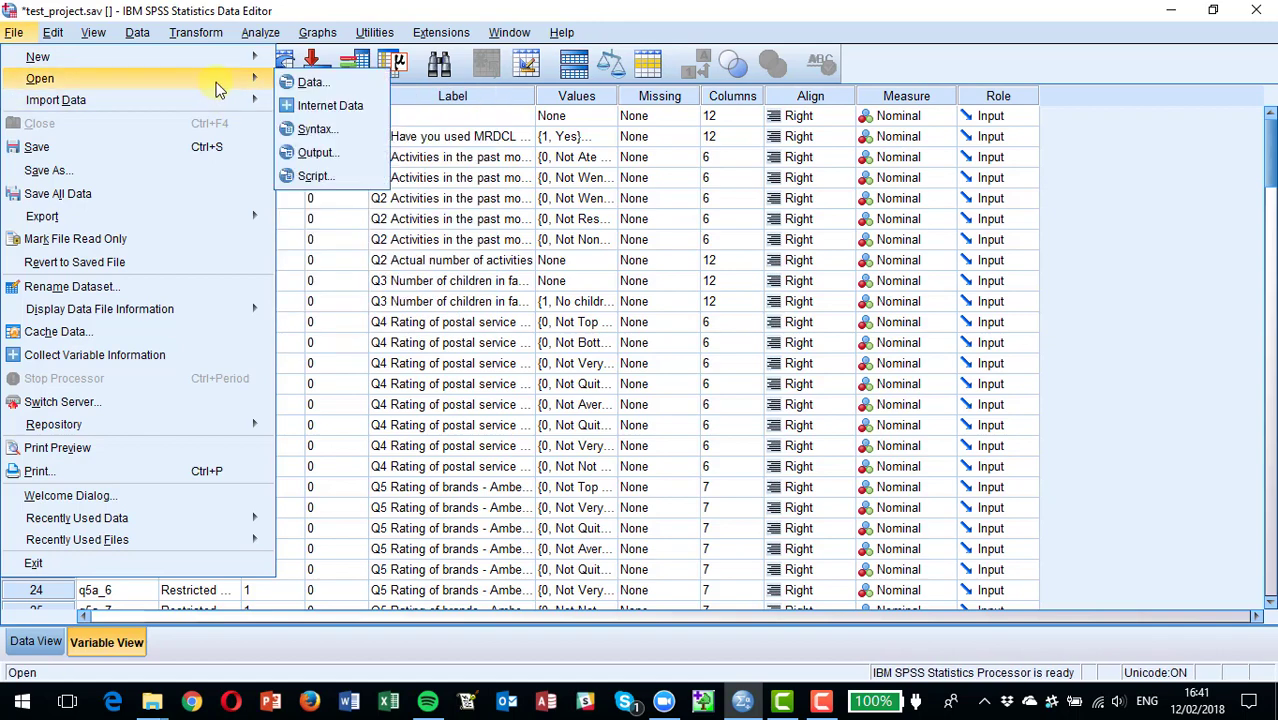
click(315, 177)
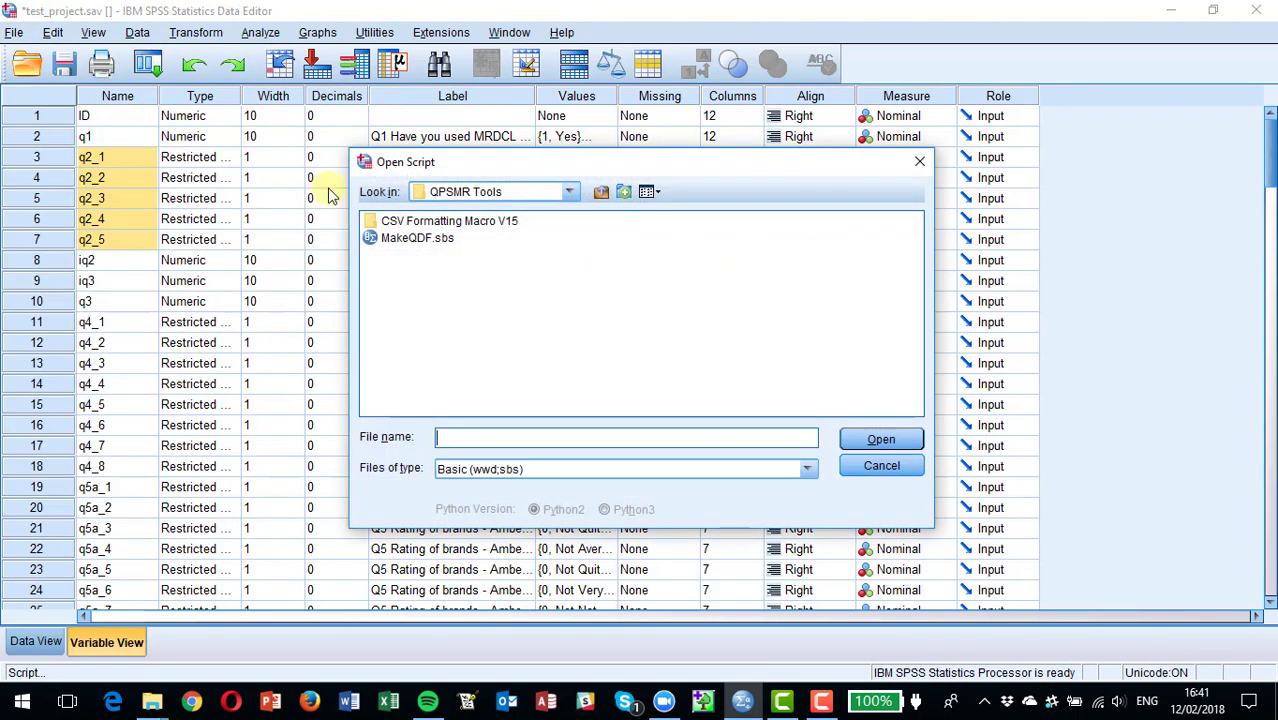
double_click(421, 239)
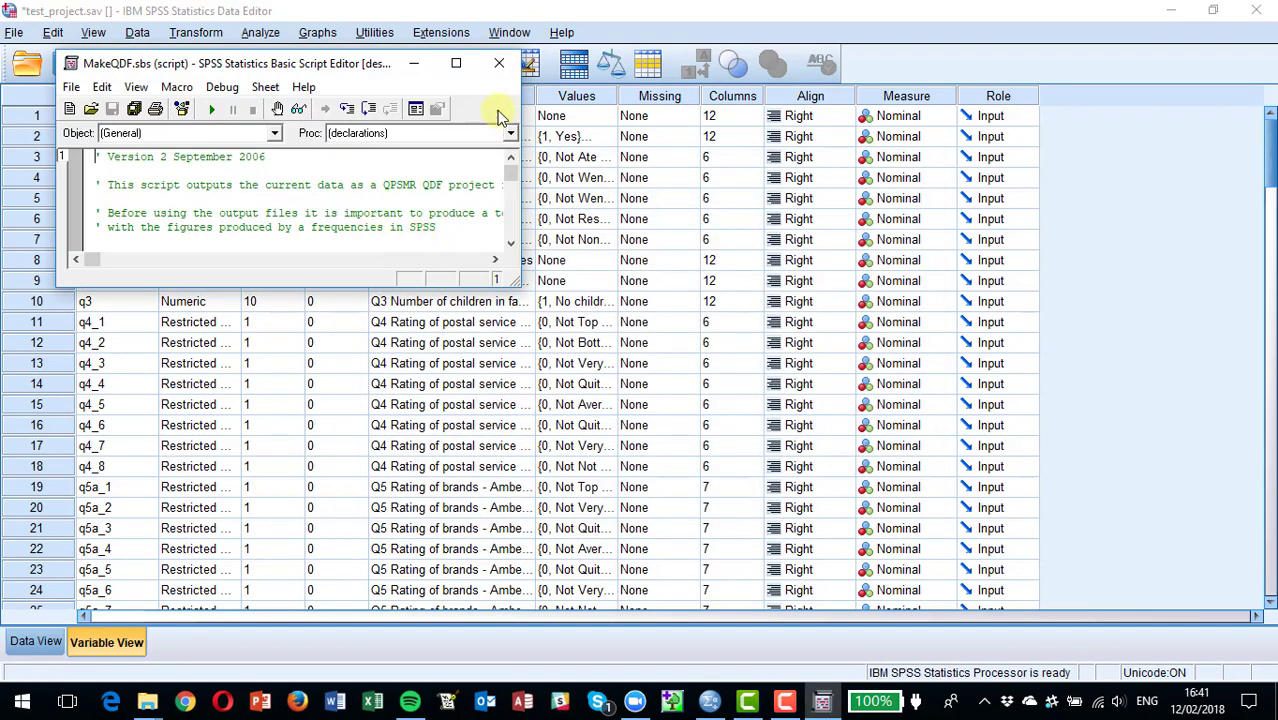
click(454, 63)
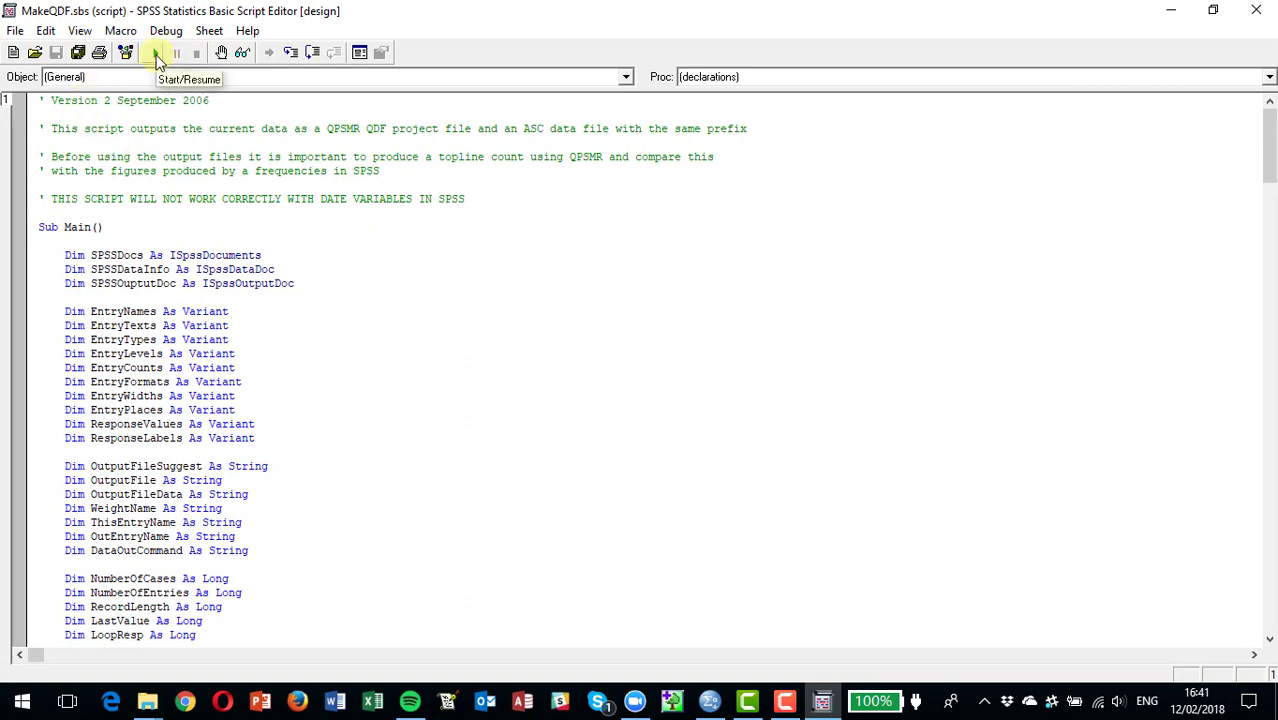
Run the MakeQDF script with test_project QPSMR.qdf in Files_for_video20 as the output file
key(F5)
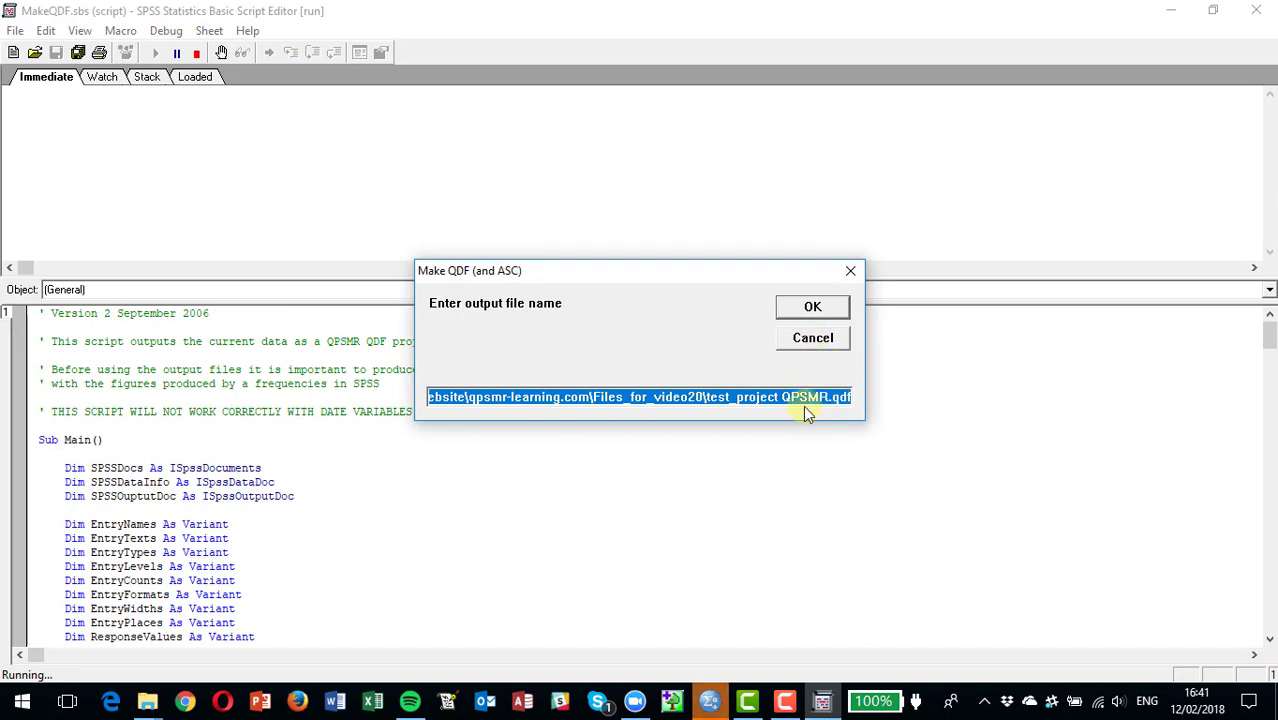
click(823, 307)
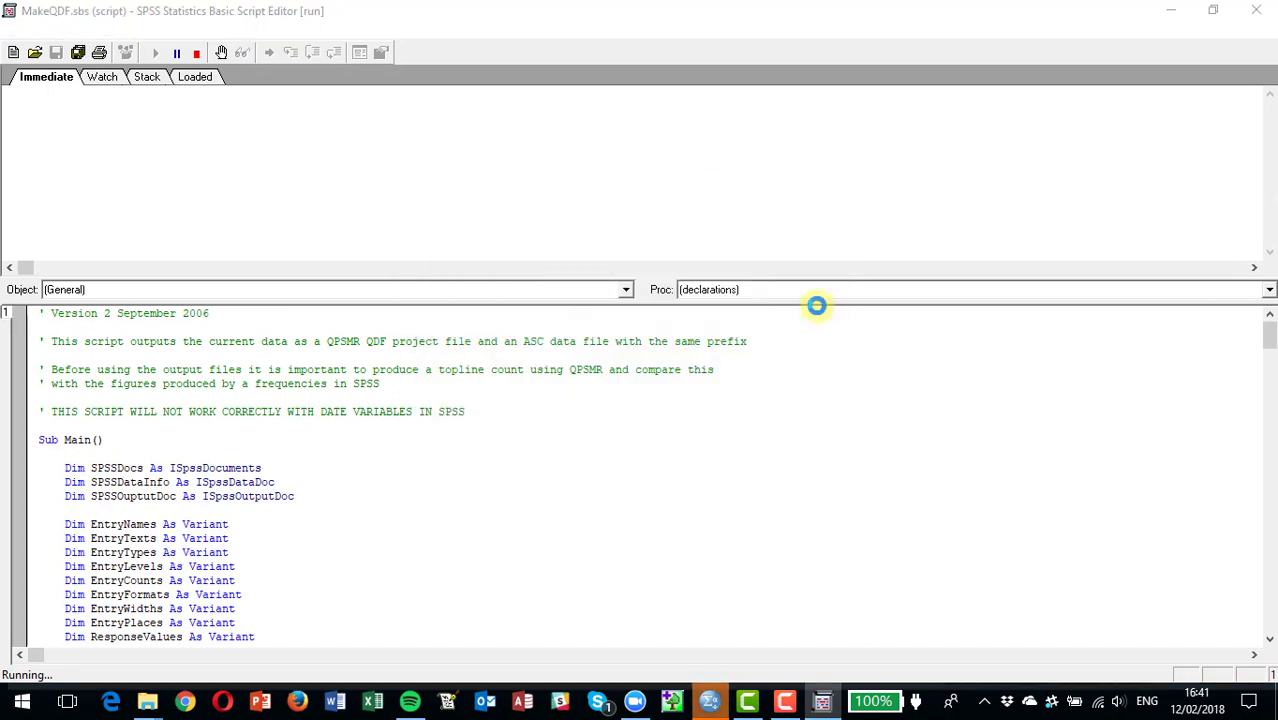
click(783, 386)
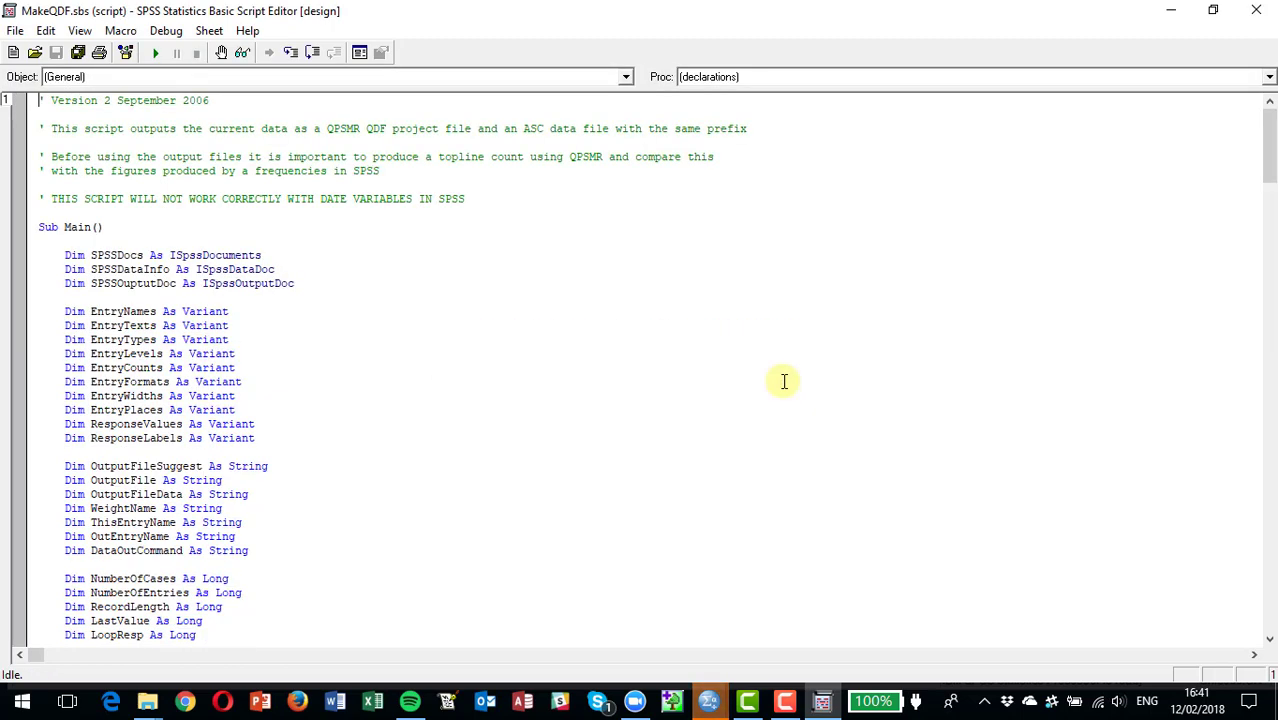
Switch to the Files_for_video20 folder, open test_project QPSMR.qdf in QPSMR Companion and dismiss the serial number message and log
key(alt+Tab)
key(Tab)
key(Tab)
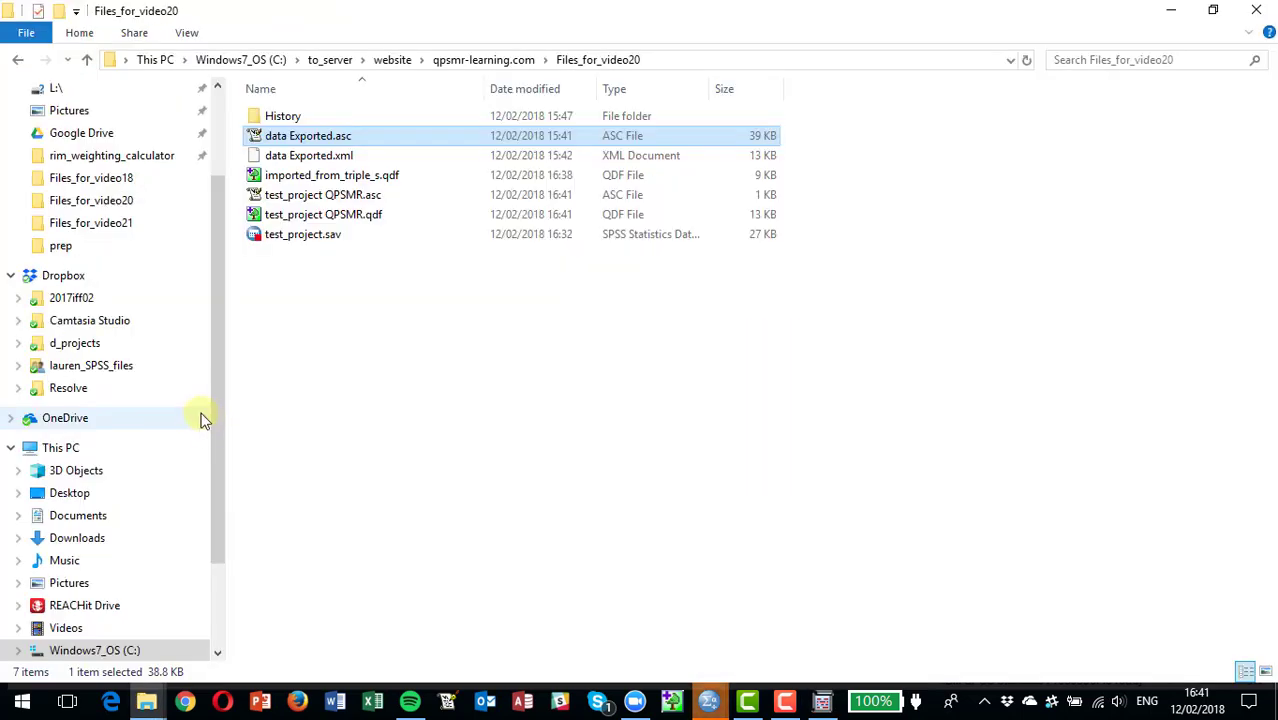
click(314, 219)
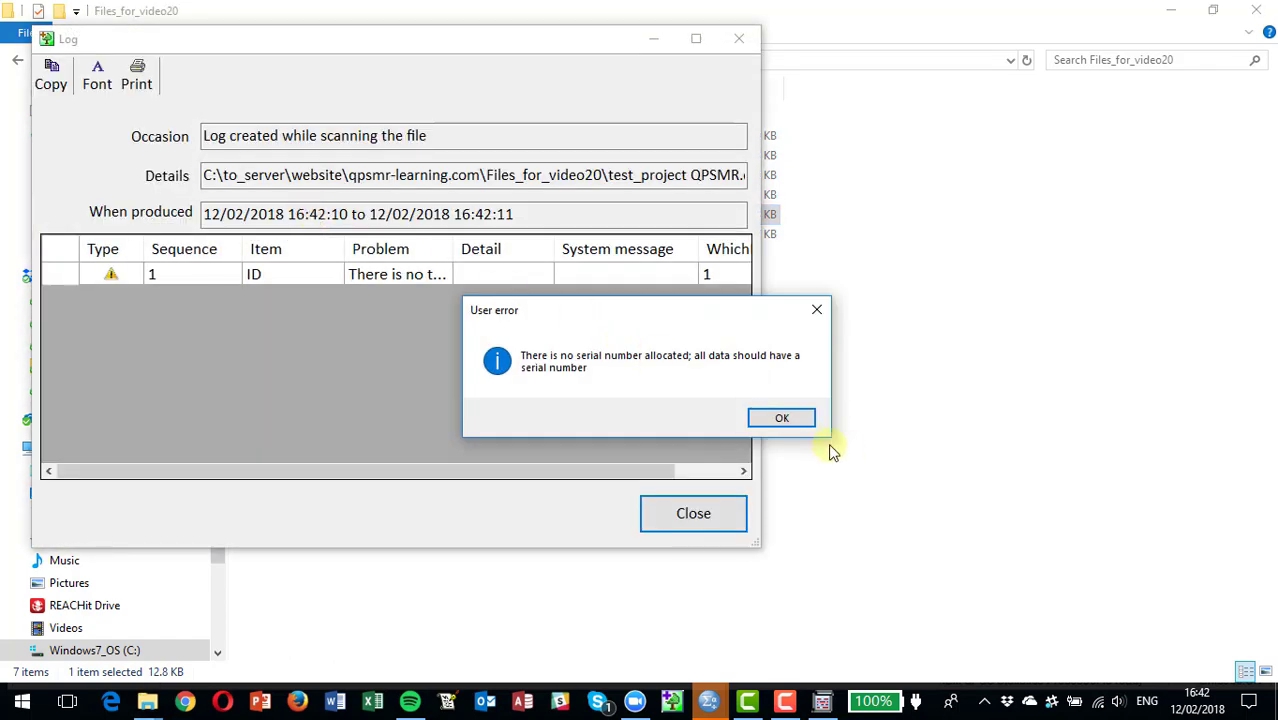
click(783, 418)
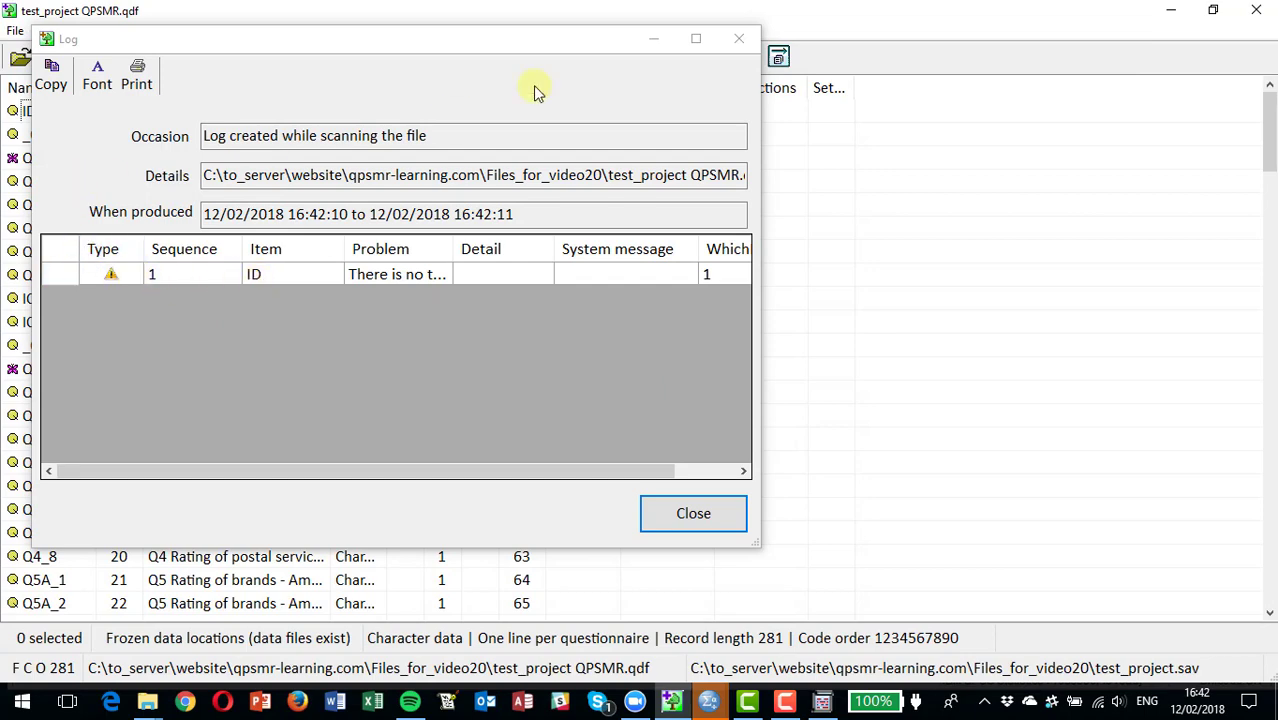
click(692, 514)
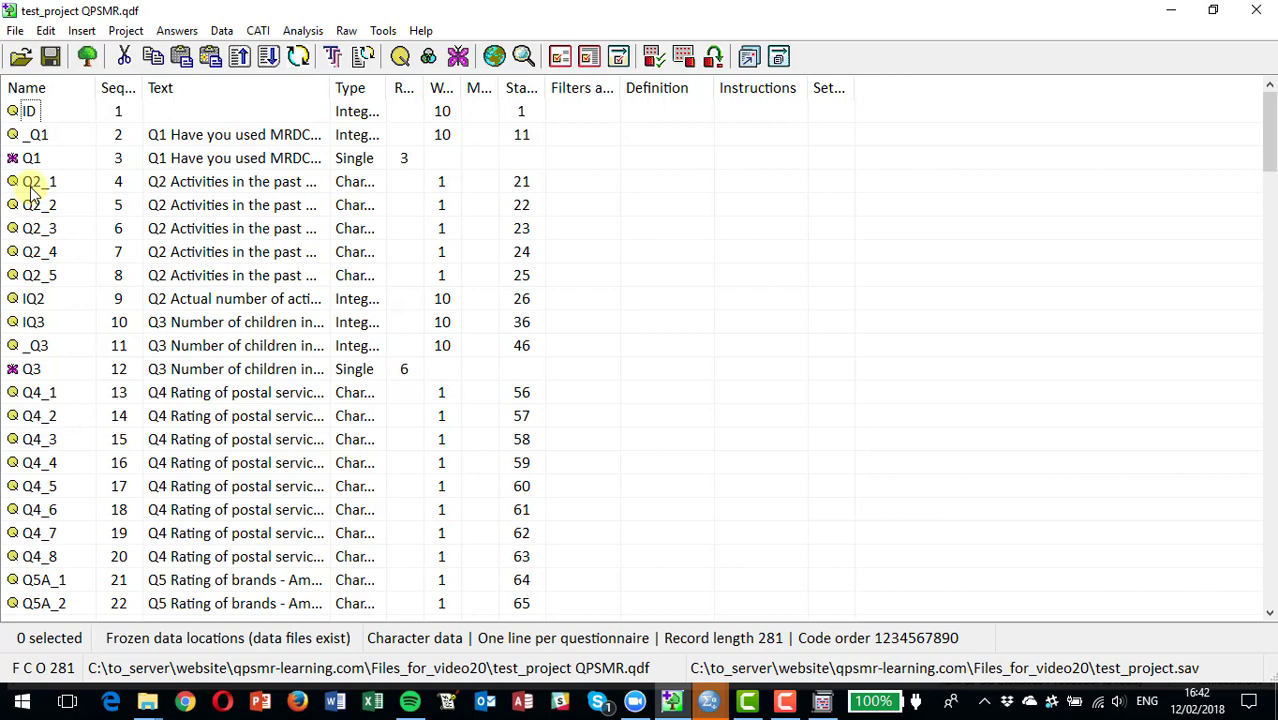
Select the ID variable in the project's variable list
click(30, 113)
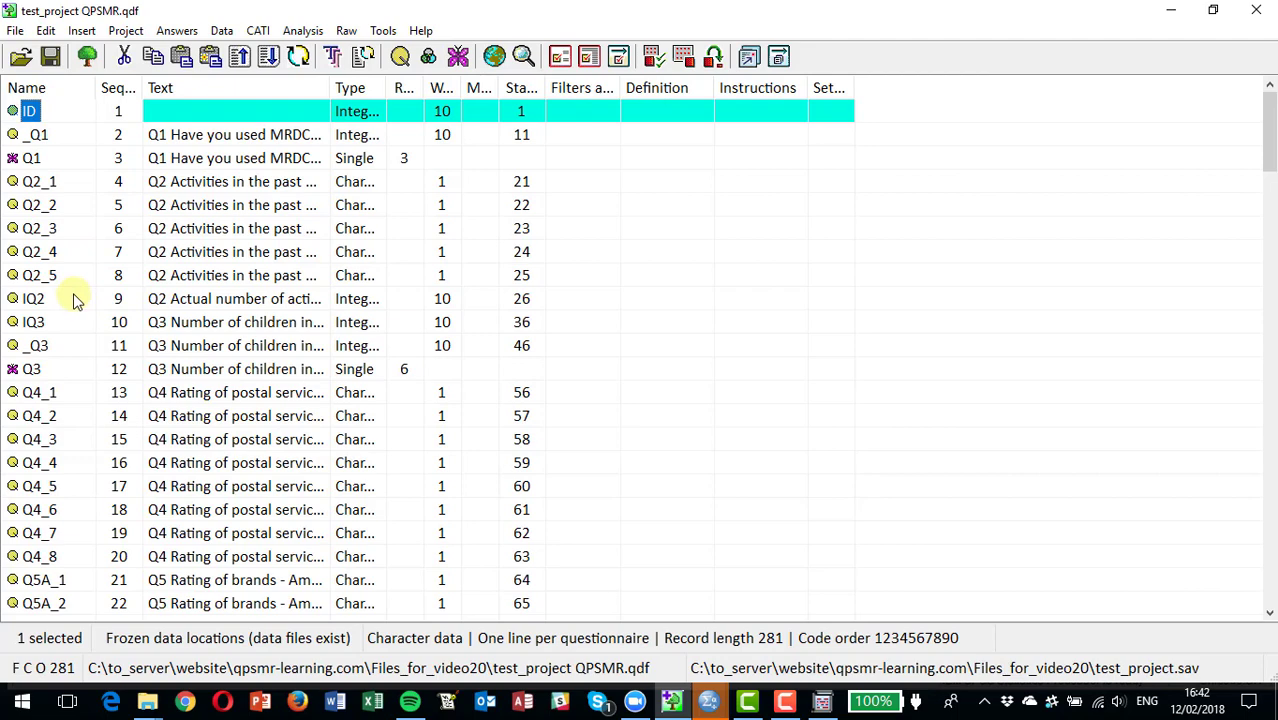